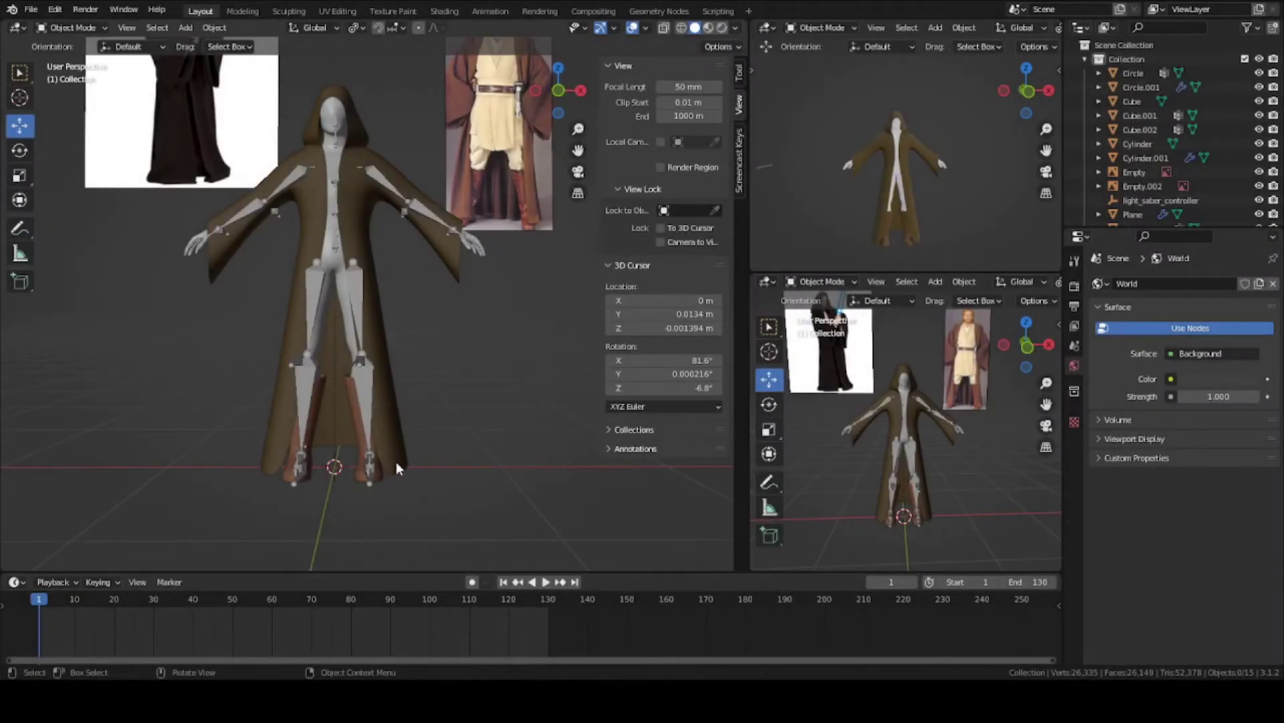
Move the existing boots mesh along X, well away from the character, to about X 6.04 m
{"action": "scroll", "coordinate": [404, 476], "scroll_direction": "up", "scroll_amount": 5}
{"action": "scroll", "coordinate": [403, 477], "scroll_direction": "down", "scroll_amount": 4}
{"action": "middle_click_drag", "start_coordinate": [368, 446], "coordinate": [392, 432]}
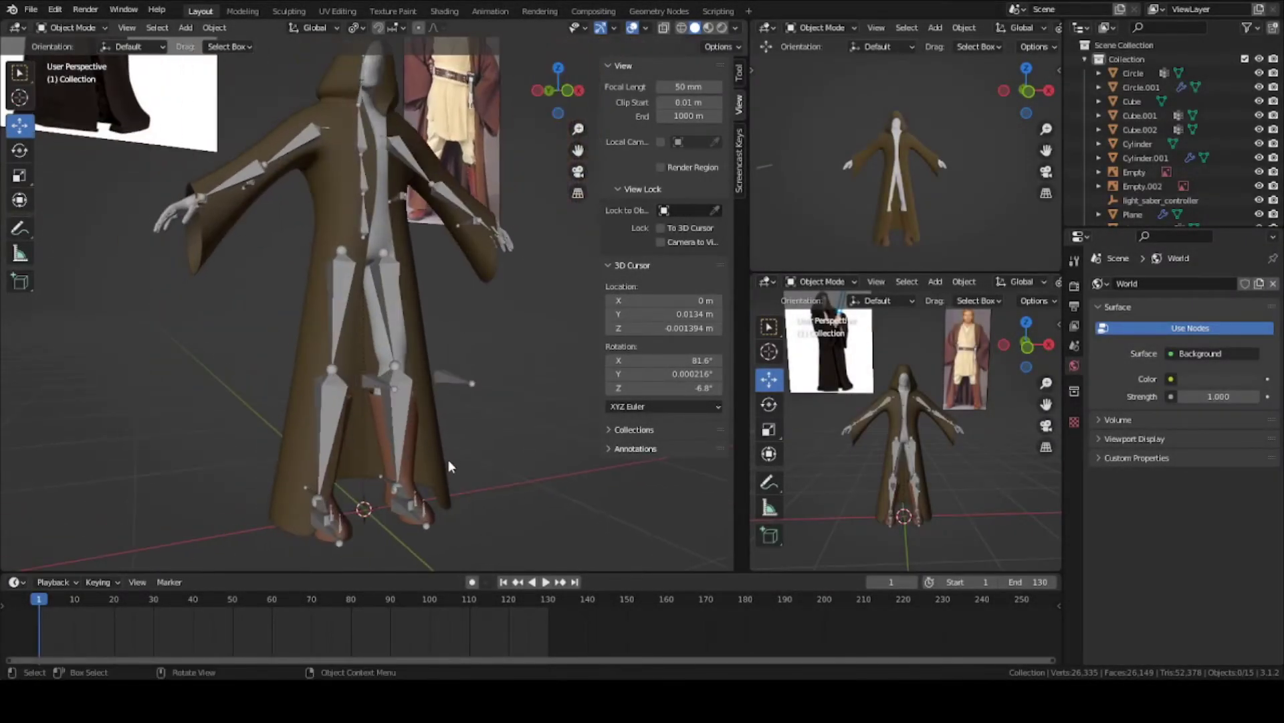
{"action": "middle_click_drag", "start_coordinate": [450, 463], "coordinate": [393, 337]}
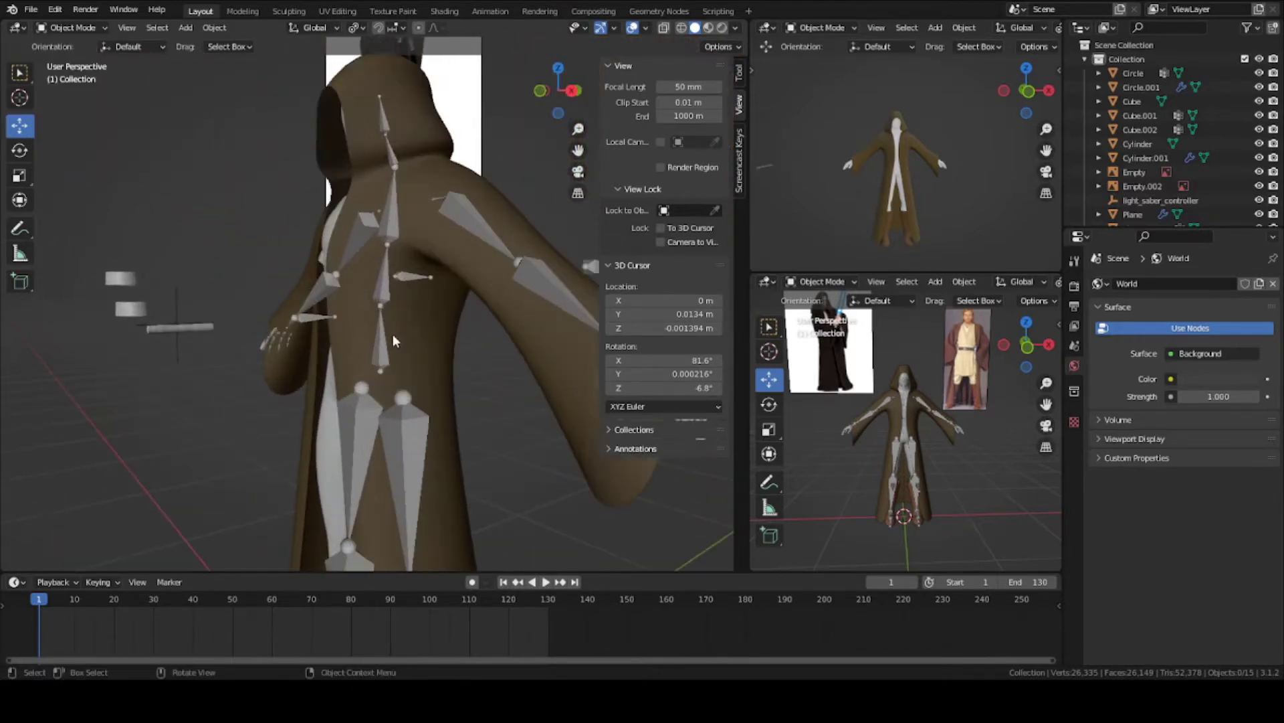
{"action": "left_click", "coordinate": [451, 329]}
{"action": "middle_click_drag", "start_coordinate": [452, 468], "coordinate": [404, 347], "text": "shift"}
{"action": "left_click", "coordinate": [404, 404]}
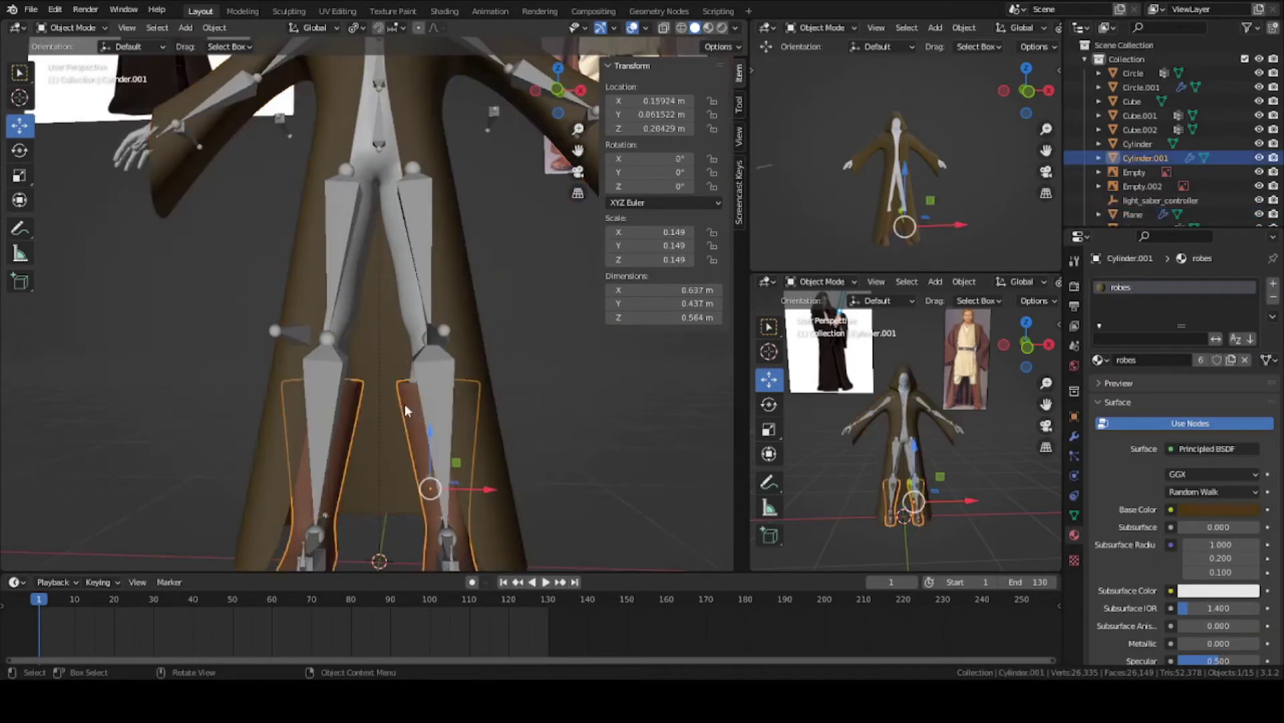
{"action": "middle_click_drag", "start_coordinate": [417, 548], "coordinate": [420, 416], "text": "shift"}
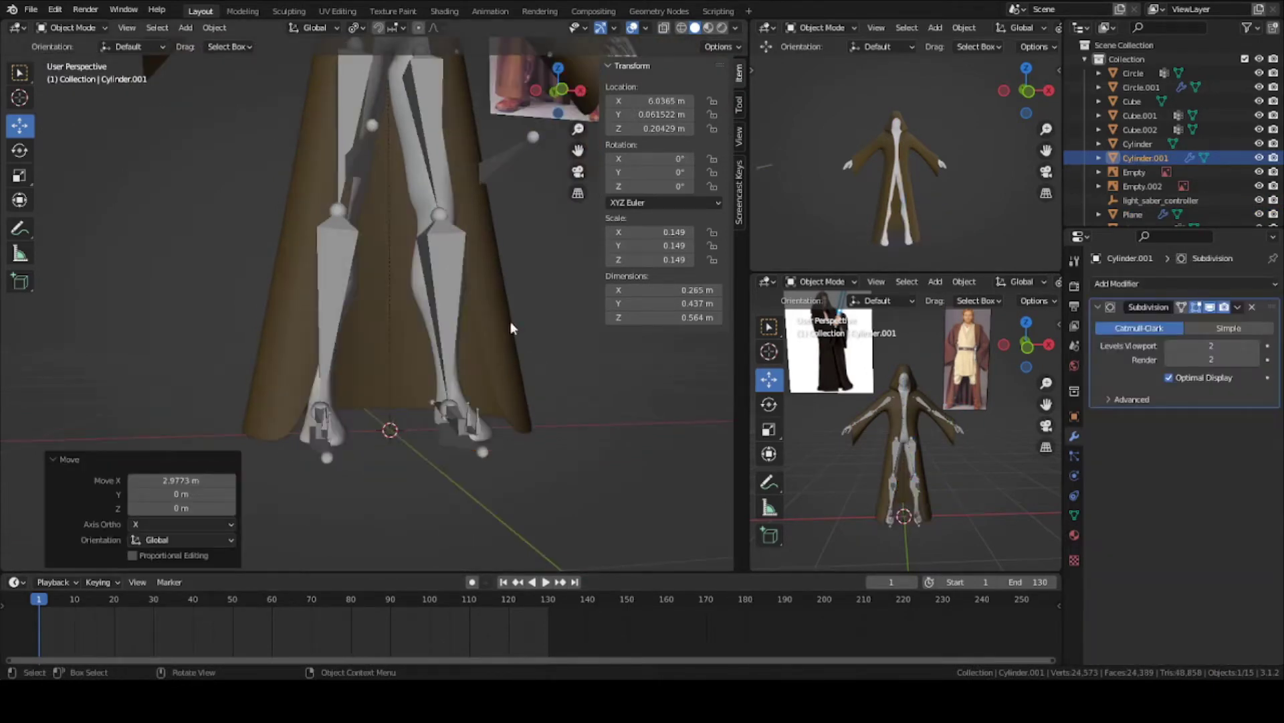
{"action": "scroll", "coordinate": [468, 341], "scroll_direction": "down", "scroll_amount": 3}
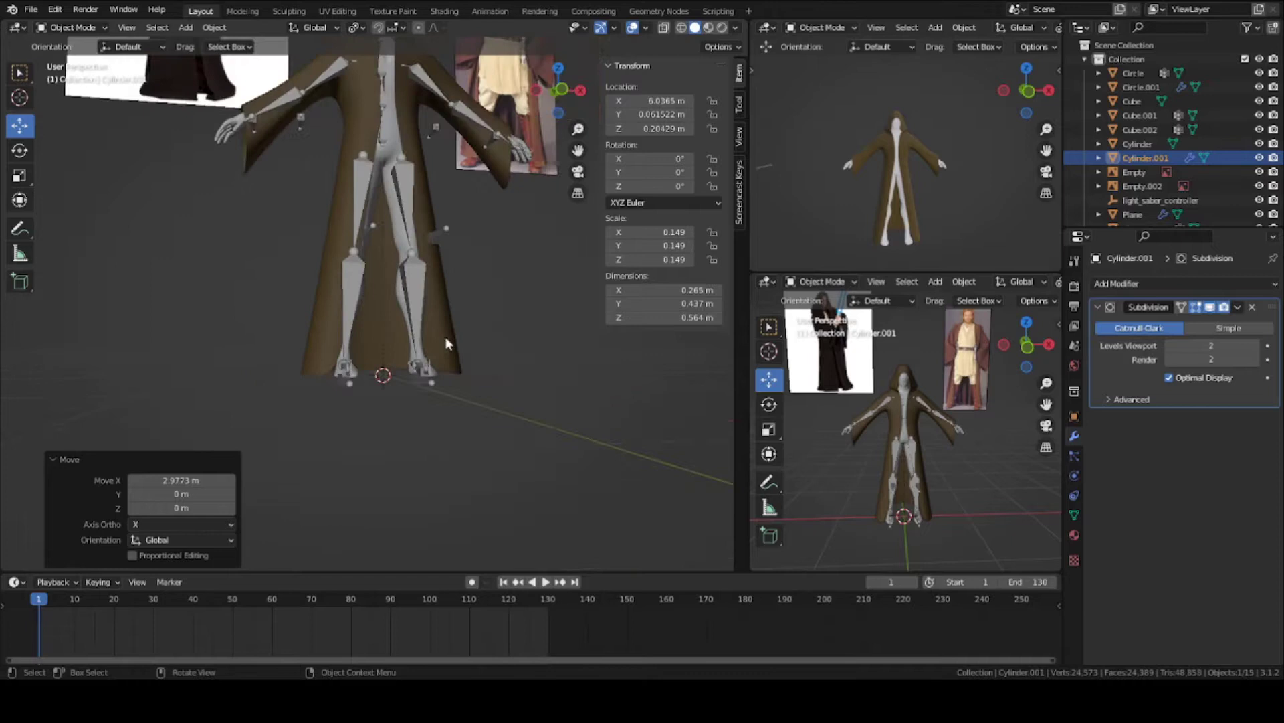
Snap the 3D cursor to the human rig's origin
{"action": "left_click", "coordinate": [415, 287]}
{"action": "scroll", "coordinate": [417, 186], "scroll_direction": "up", "scroll_amount": 3}
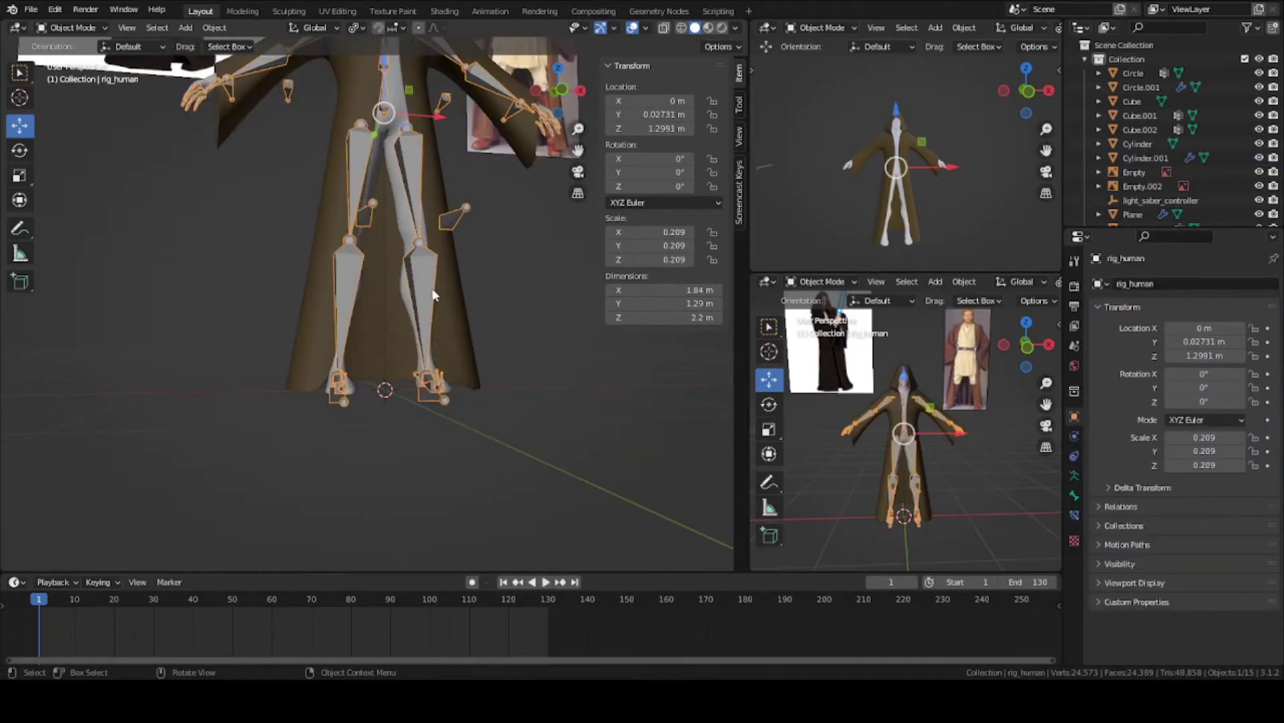
{"action": "key", "text": "shift+s"}
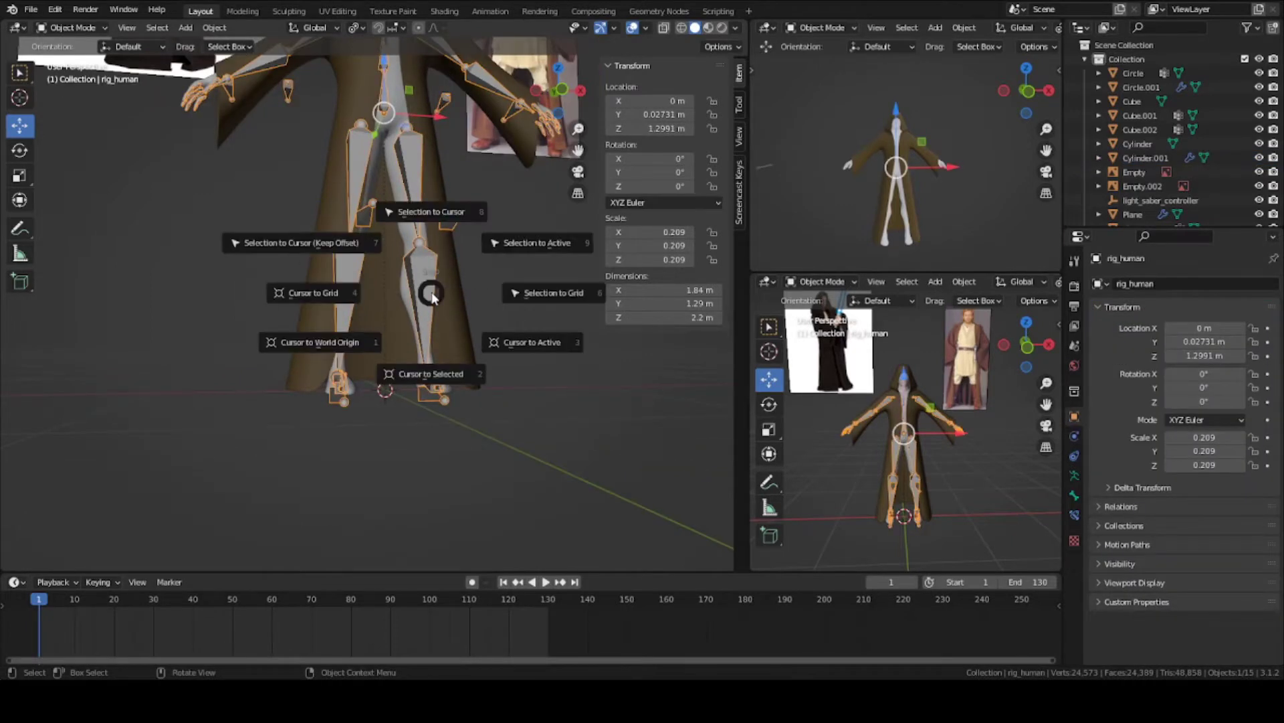
{"action": "left_click", "coordinate": [442, 374]}
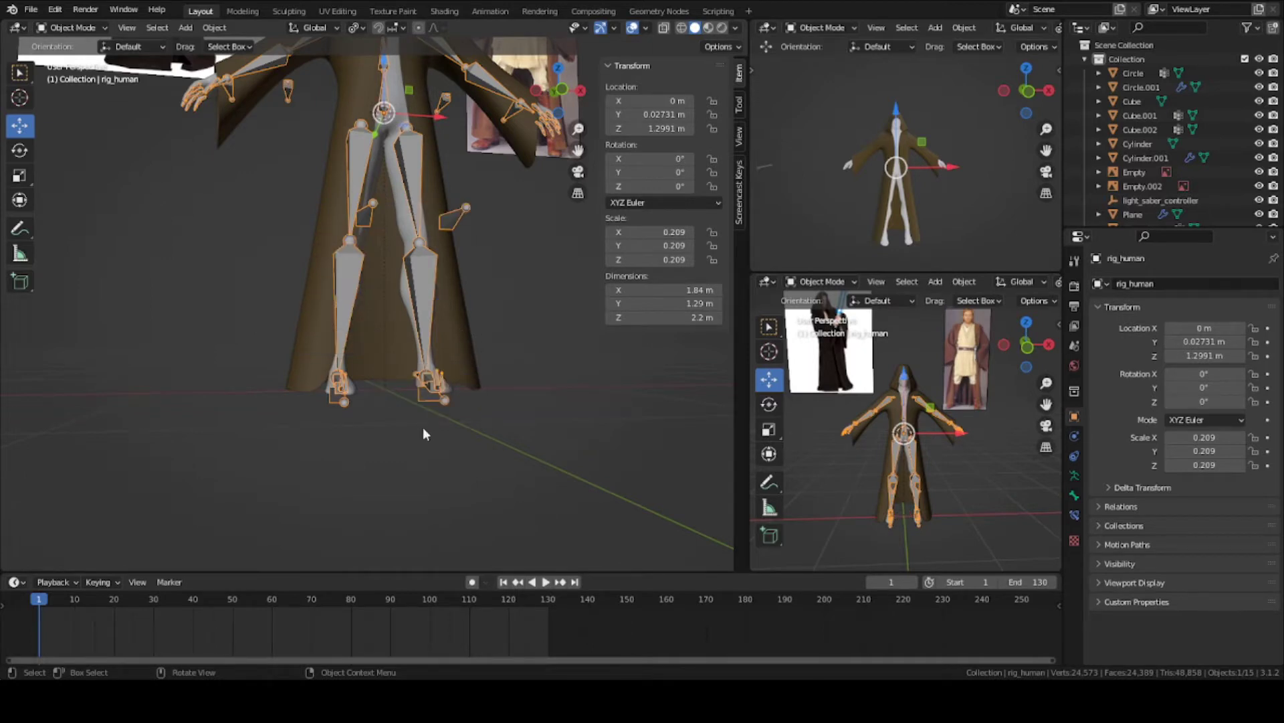
{"action": "middle_click_drag", "start_coordinate": [423, 427], "coordinate": [379, 269]}
{"action": "key", "text": "shift+a"}
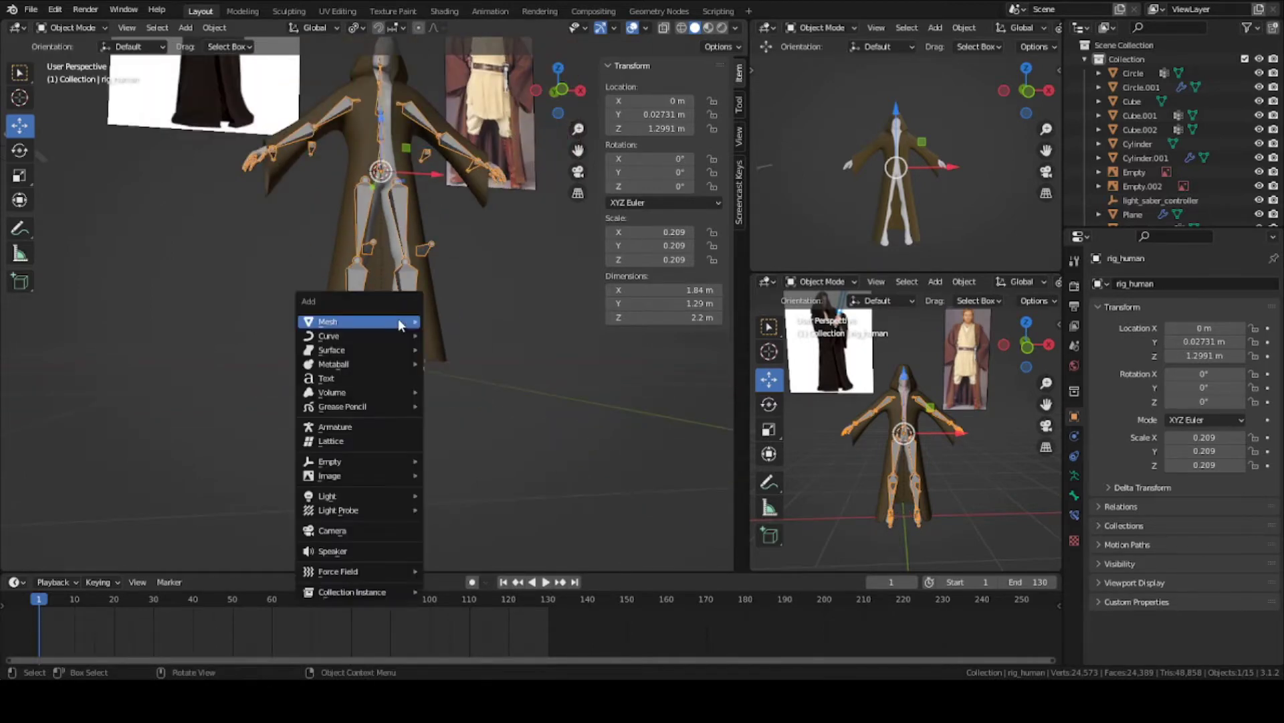
{"action": "scroll", "coordinate": [402, 355], "scroll_direction": "up", "scroll_amount": 3}
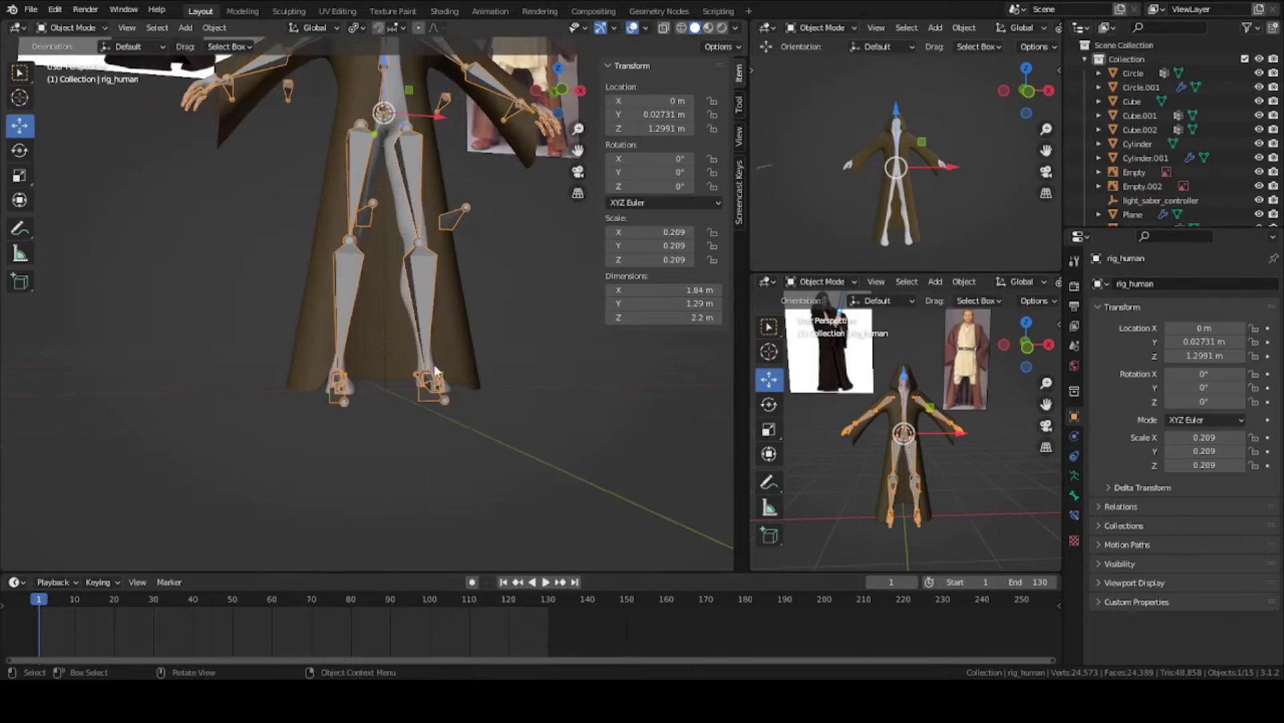
Place the 3D cursor at the character's left ankle and add a mesh cylinder with 7 vertices there
{"action": "scroll", "coordinate": [435, 367], "scroll_direction": "up", "scroll_amount": 3}
{"action": "middle_click_drag", "start_coordinate": [435, 366], "coordinate": [424, 428]}
{"action": "key", "text": "shift+a"}
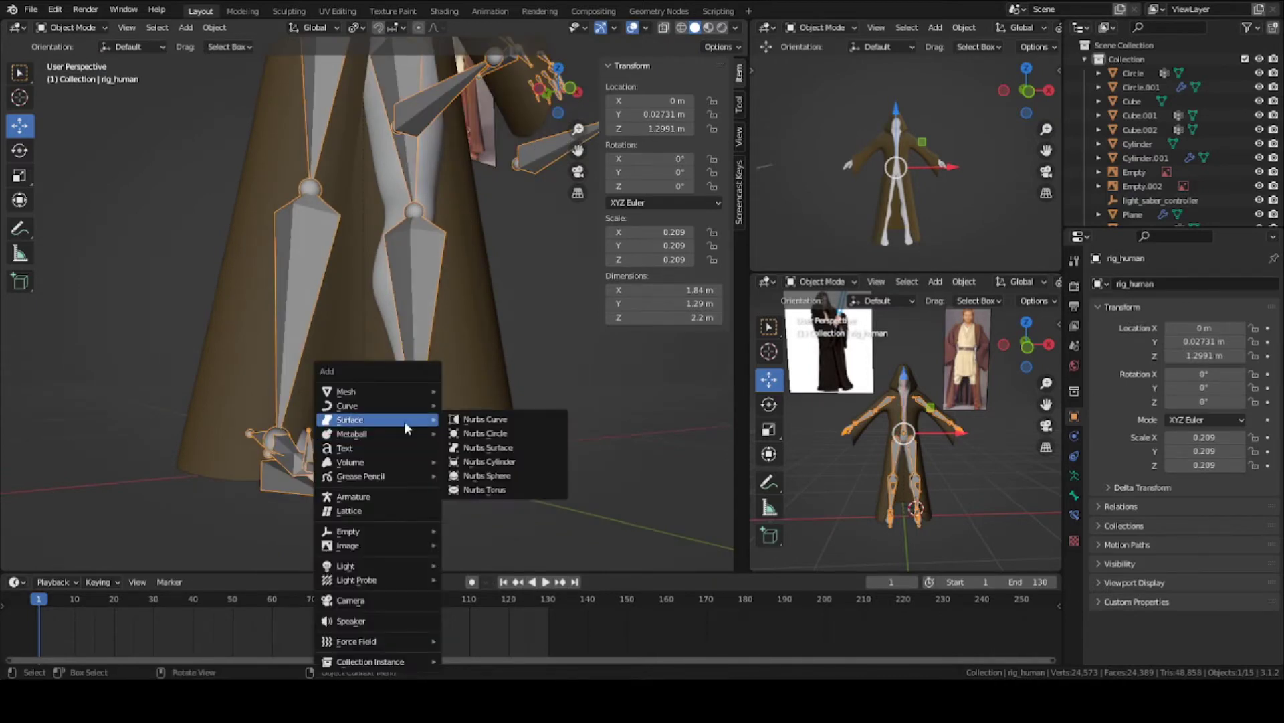
{"action": "mouse_move", "coordinate": [386, 392]}
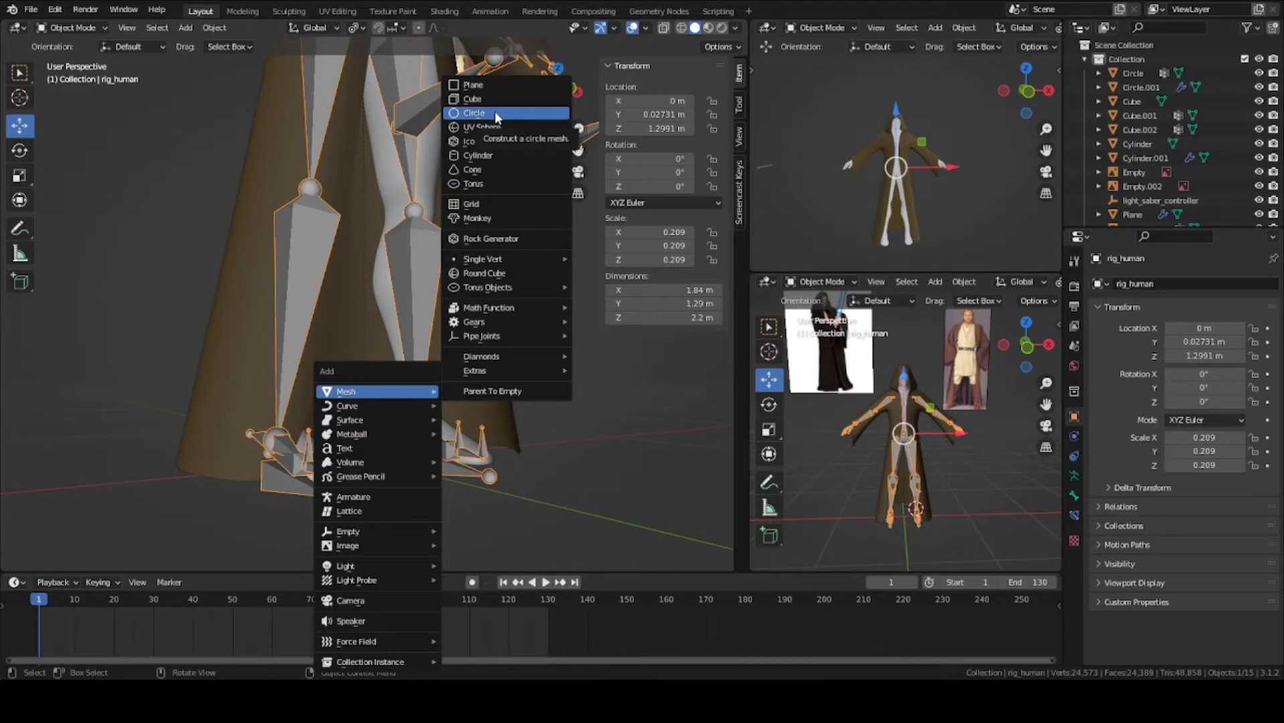
{"action": "left_click", "coordinate": [488, 155]}
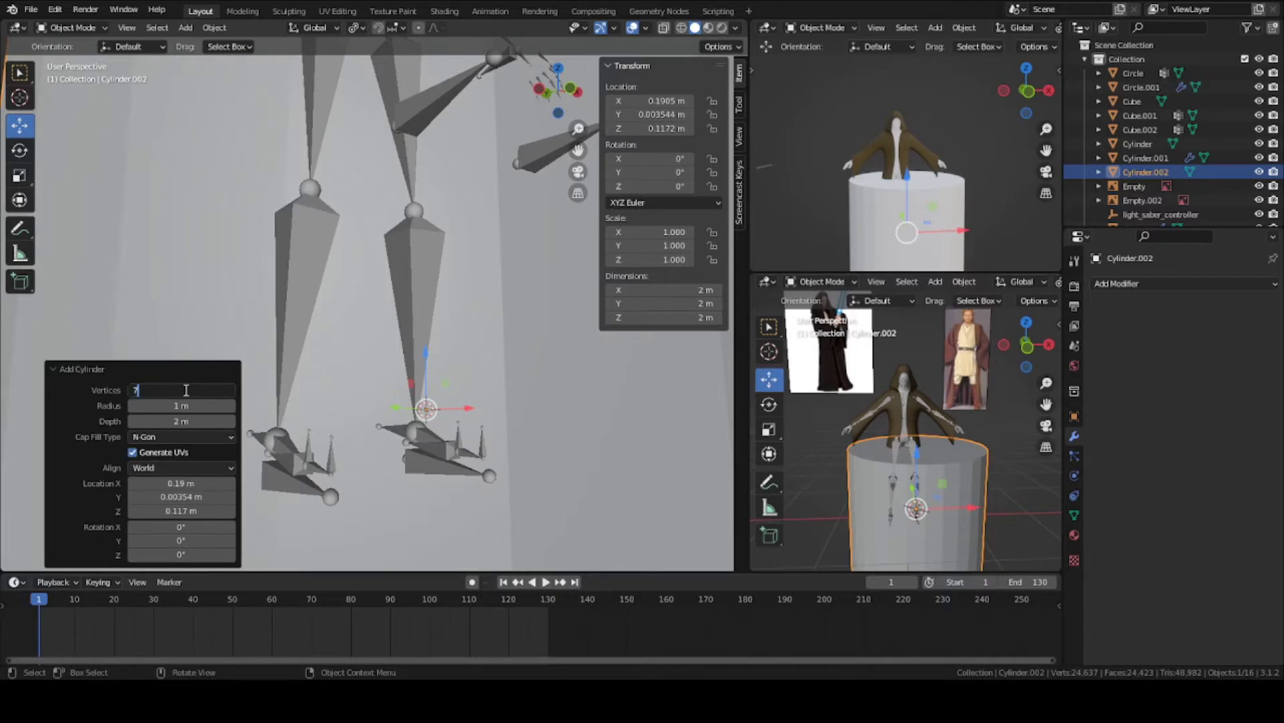
{"action": "key", "text": "Return"}
{"action": "scroll", "coordinate": [464, 424], "scroll_direction": "down", "scroll_amount": 7}
{"action": "middle_click_drag", "start_coordinate": [461, 424], "coordinate": [431, 433]}
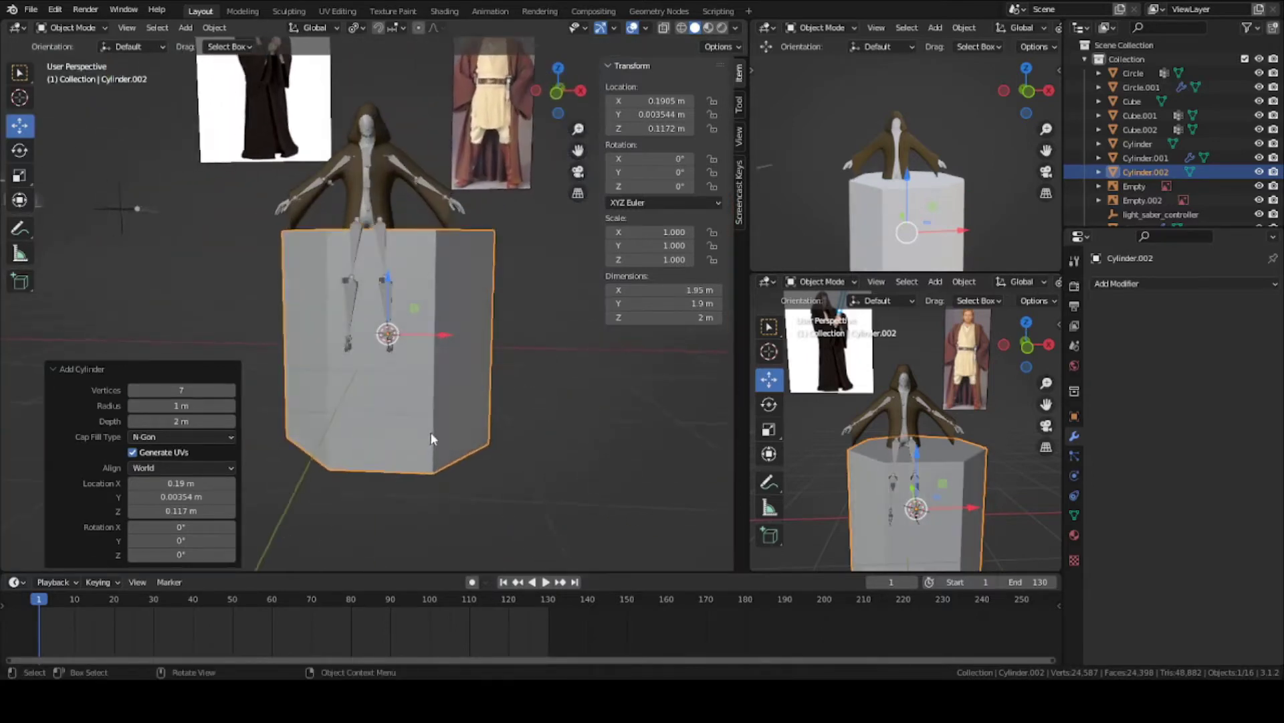
{"action": "scroll", "coordinate": [601, 464], "scroll_direction": "up", "scroll_amount": 2}
{"action": "key", "text": "s"}
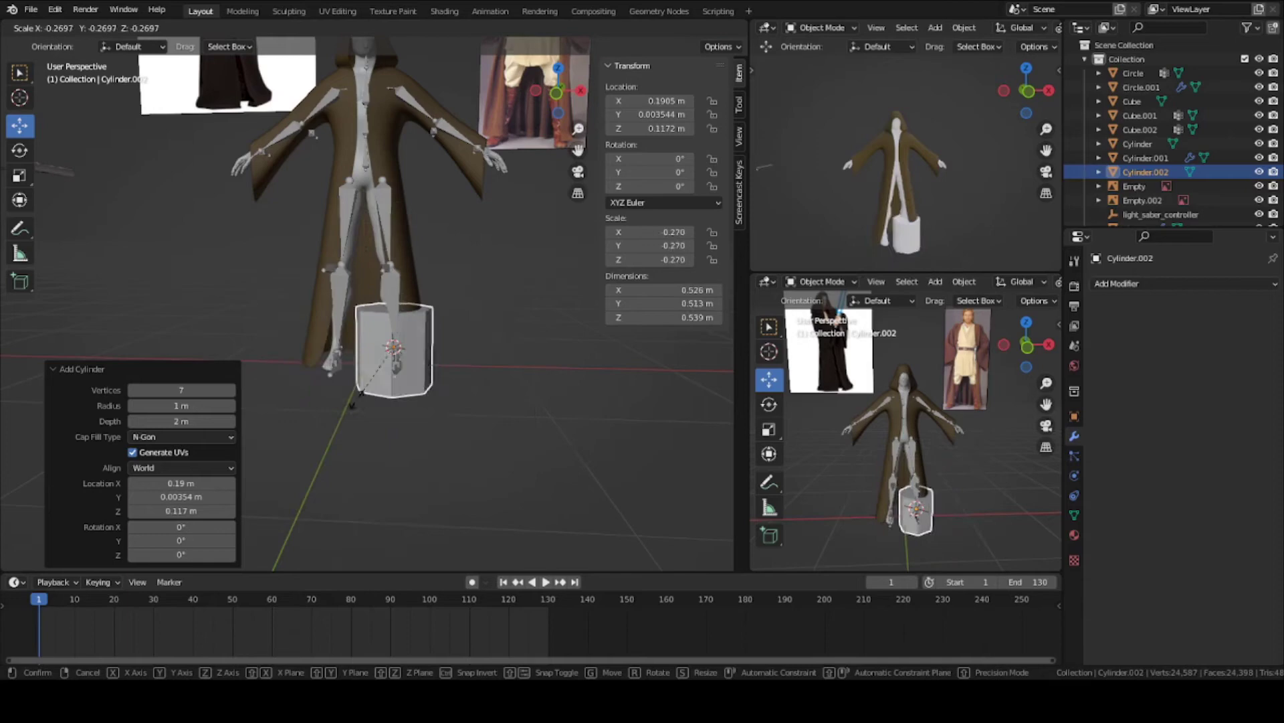
{"action": "right_click", "coordinate": [396, 399]}
{"action": "scroll", "coordinate": [608, 419], "scroll_direction": "up", "scroll_amount": 1}
{"action": "key", "text": "s"}
{"action": "right_click", "coordinate": [241, 395]}
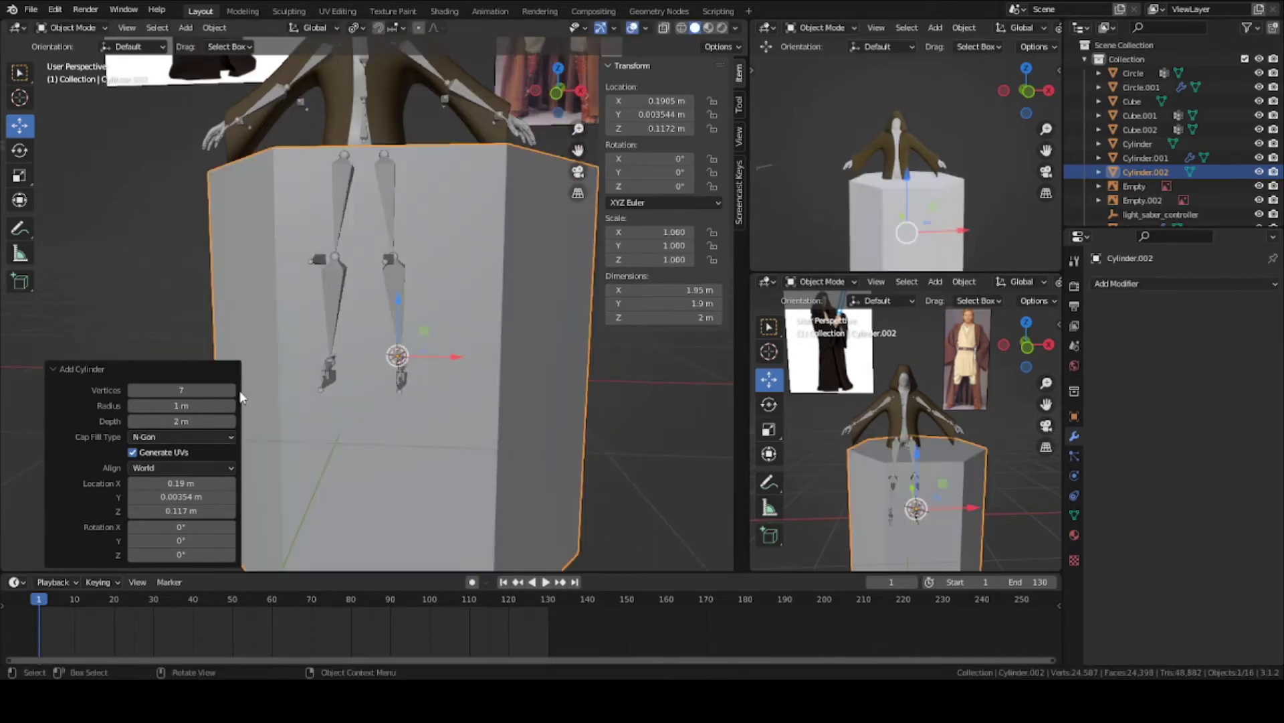
Scale the new cylinder down uniformly until it is roughly as wide as the ankle
{"action": "key", "text": "s"}
{"action": "left_click", "coordinate": [411, 388]}
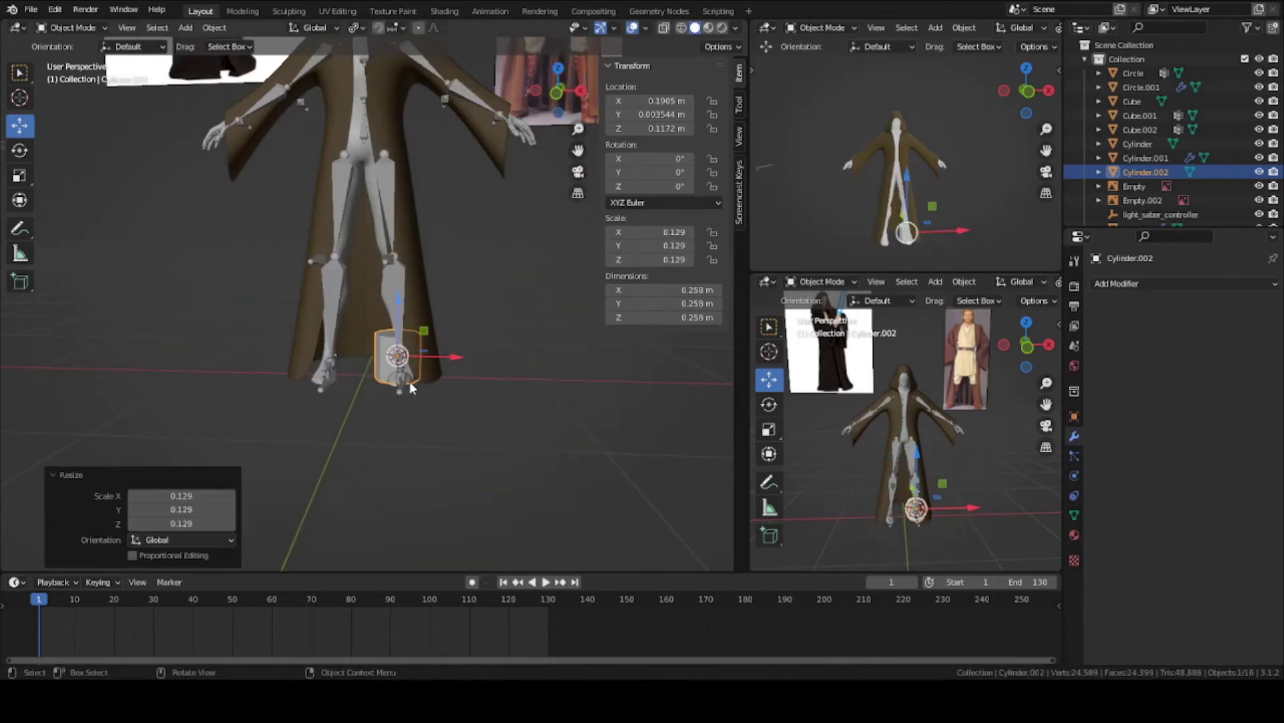
{"action": "scroll", "coordinate": [412, 389], "scroll_direction": "up", "scroll_amount": 4}
{"action": "key", "text": "s"}
{"action": "left_click", "coordinate": [487, 411]}
{"action": "scroll", "coordinate": [490, 411], "scroll_direction": "up", "scroll_amount": 2}
{"action": "middle_click_drag", "start_coordinate": [490, 411], "coordinate": [507, 409]}
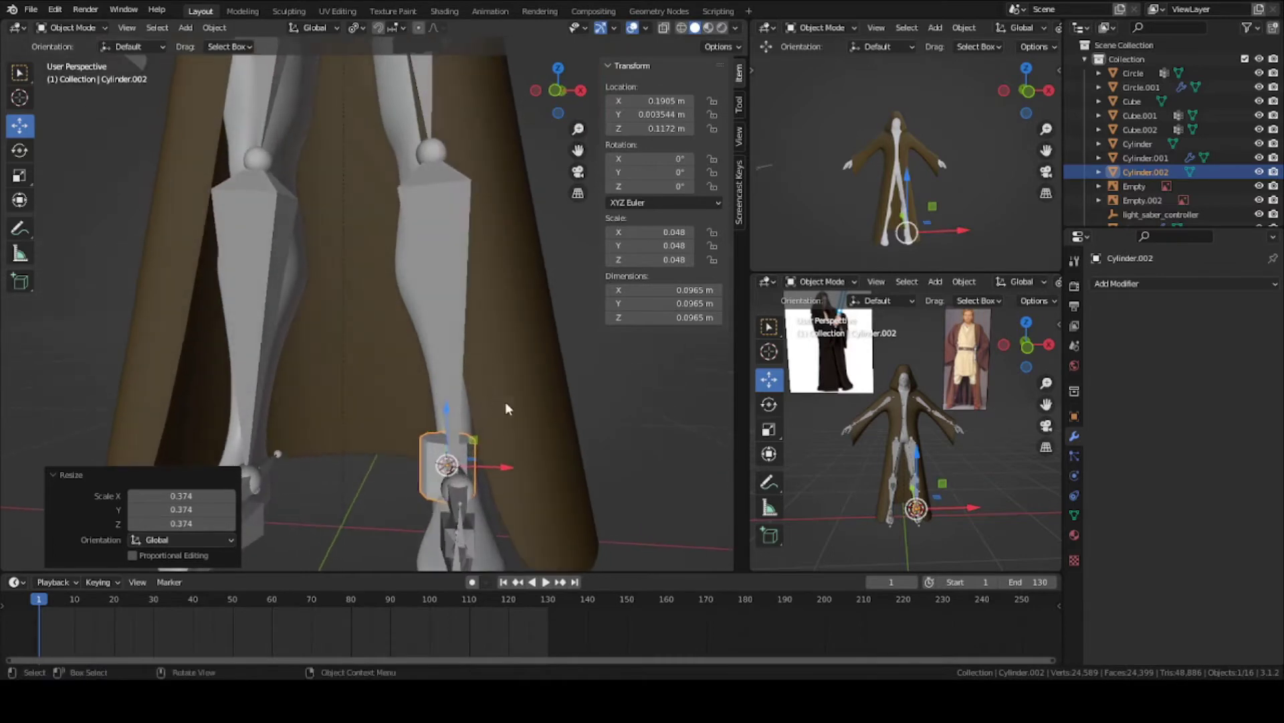
{"action": "key", "text": "s"}
{"action": "left_click", "coordinate": [527, 404]}
Shift the cylinder along Y onto the leg and enlarge it to a uniform scale of about 0.092
{"action": "middle_click_drag", "start_coordinate": [395, 407], "coordinate": [462, 405]}
{"action": "key", "text": "g"}
{"action": "key", "text": "y"}
{"action": "left_click", "coordinate": [477, 399]}
{"action": "key", "text": "s"}
{"action": "left_click", "coordinate": [503, 420]}
Raise the cylinder along Z onto the left shin and adjust it along X so it surrounds the leg
{"action": "key", "text": "g"}
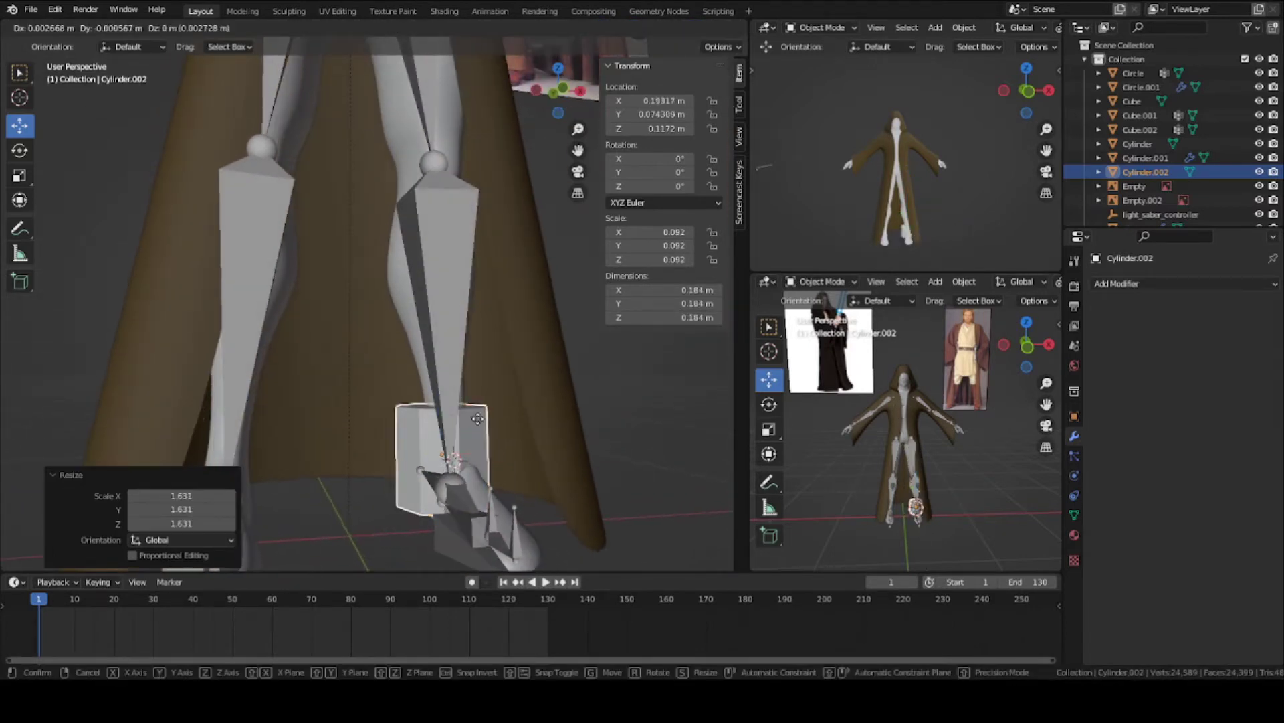
{"action": "key", "text": "x"}
{"action": "left_click", "coordinate": [477, 433]}
{"action": "middle_click_drag", "start_coordinate": [476, 434], "coordinate": [495, 432]}
{"action": "key", "text": "g"}
{"action": "key", "text": "z"}
{"action": "left_click", "coordinate": [491, 321]}
{"action": "middle_click_drag", "start_coordinate": [491, 321], "coordinate": [453, 367]}
{"action": "key", "text": "g"}
{"action": "key", "text": "x"}
{"action": "left_click", "coordinate": [411, 336]}
In Edit Mode, scale the cylinder's top face and raise it along Z to just below the knee
{"action": "key", "text": "Tab"}
{"action": "key", "text": "3"}
{"action": "left_click", "coordinate": [407, 288]}
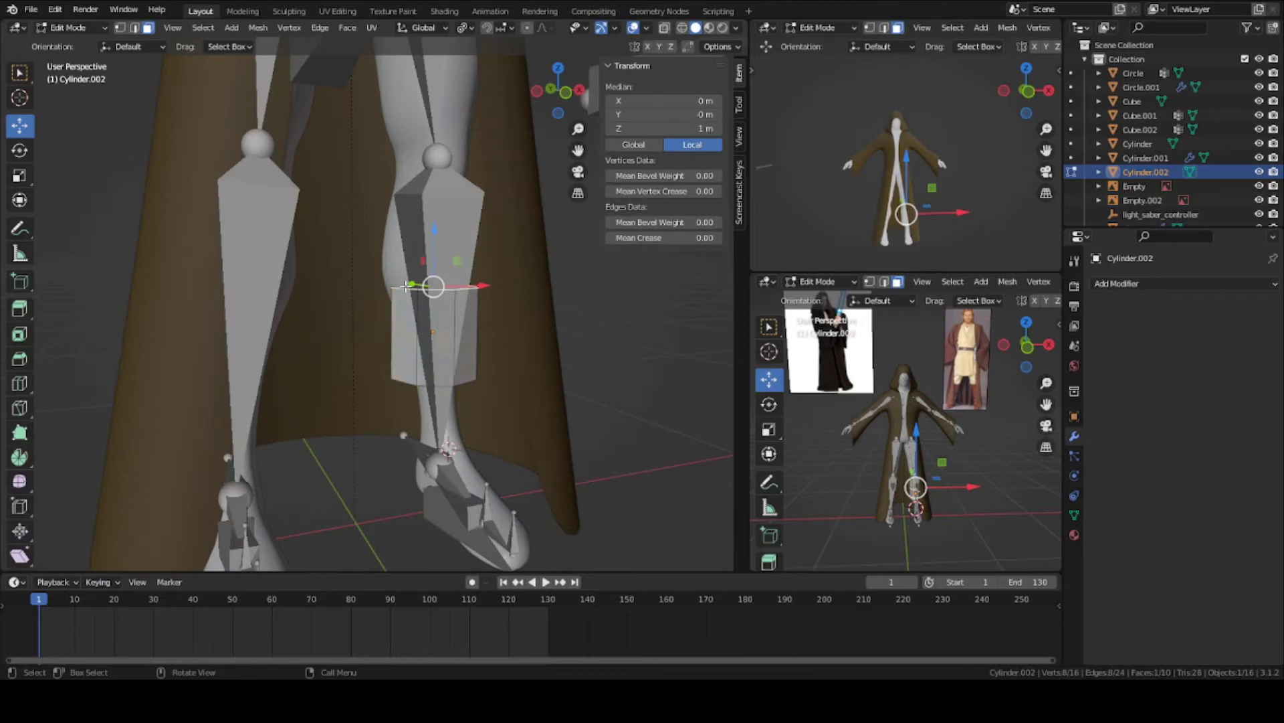
{"action": "middle_click_drag", "start_coordinate": [407, 287], "coordinate": [315, 245]}
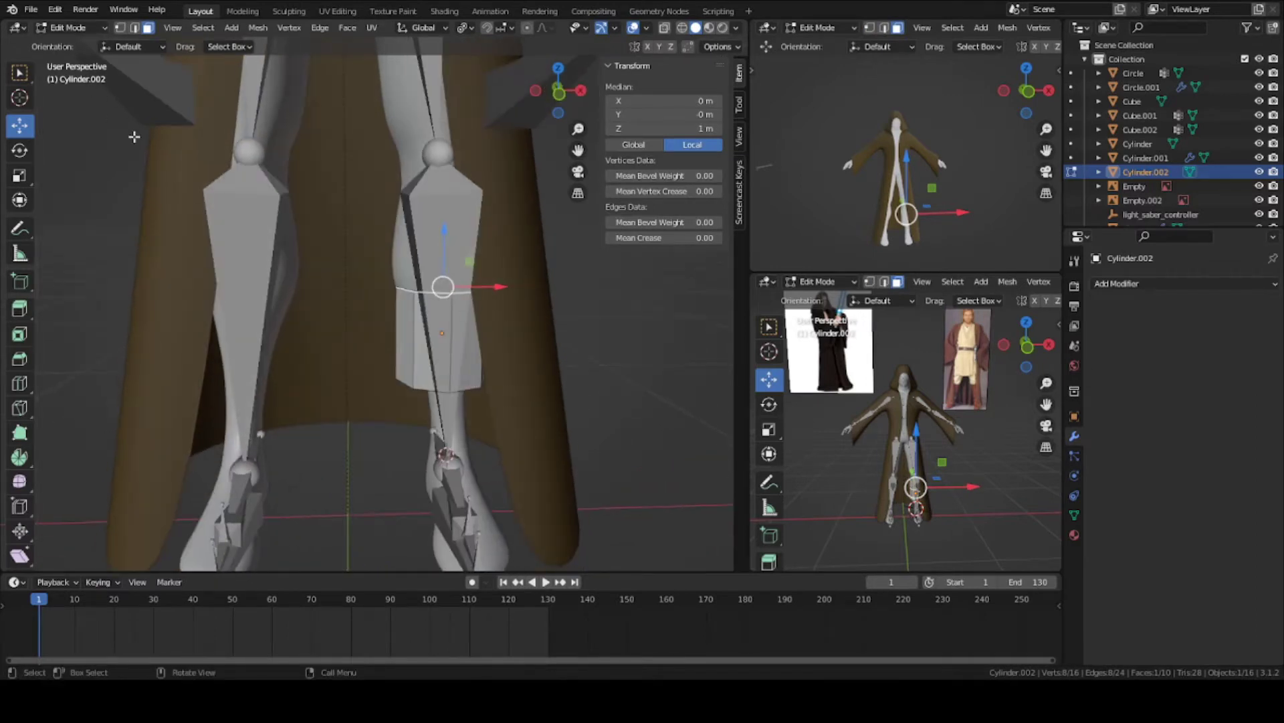
{"action": "middle_click_drag", "start_coordinate": [392, 297], "coordinate": [548, 437]}
{"action": "key", "text": "s"}
{"action": "left_click", "coordinate": [514, 320]}
{"action": "key", "text": "g"}
{"action": "key", "text": "z"}
{"action": "left_click", "coordinate": [503, 281]}
Lower the cylinder's bottom face along Z to the ankle and scale it to about 0.594
{"action": "left_click", "coordinate": [489, 405]}
{"action": "scroll", "coordinate": [489, 406], "scroll_direction": "down", "scroll_amount": 3}
{"action": "key", "text": "g"}
{"action": "key", "text": "z"}
{"action": "left_click", "coordinate": [602, 438]}
{"action": "key", "text": "s"}
{"action": "left_click", "coordinate": [495, 422]}
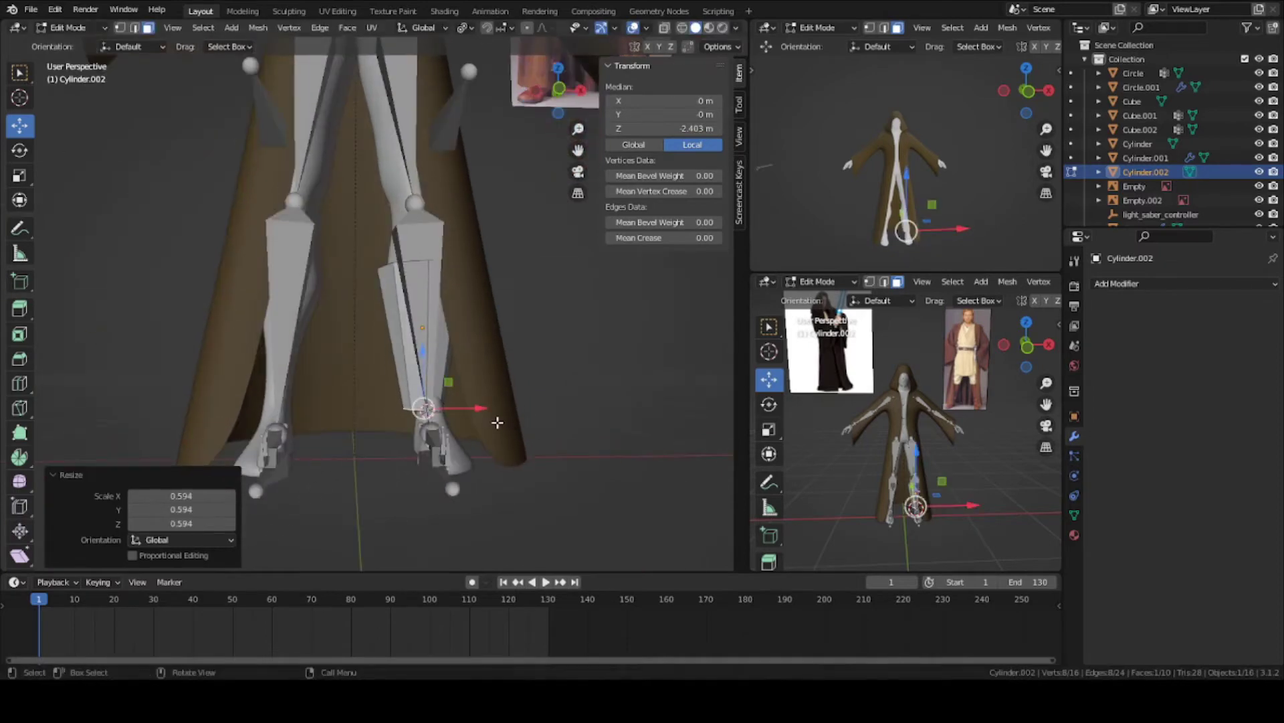
Move the bottom face about 0.016 m along X and scale it to about 1.258 along Y
{"action": "key", "text": "g"}
{"action": "key", "text": "x"}
{"action": "left_click", "coordinate": [501, 421]}
{"action": "key", "text": "s"}
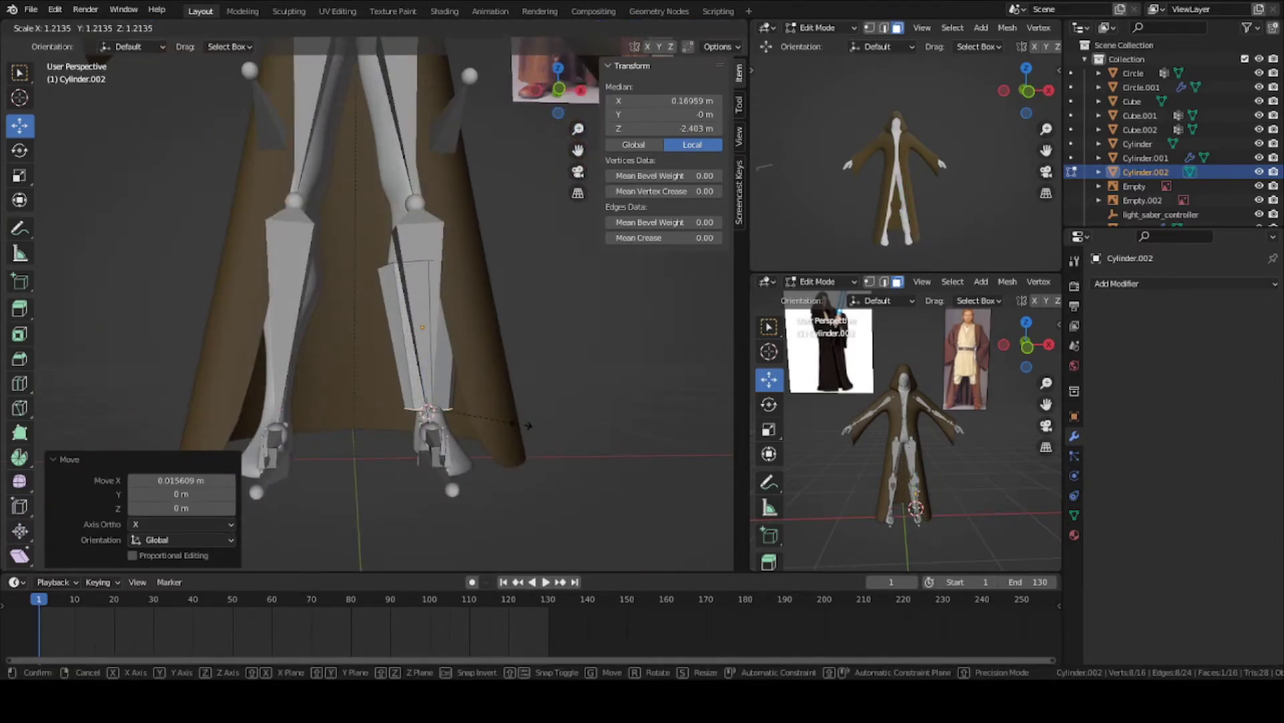
{"action": "key", "text": "y"}
{"action": "left_click", "coordinate": [529, 425]}
{"action": "middle_click_drag", "start_coordinate": [529, 425], "coordinate": [606, 358]}
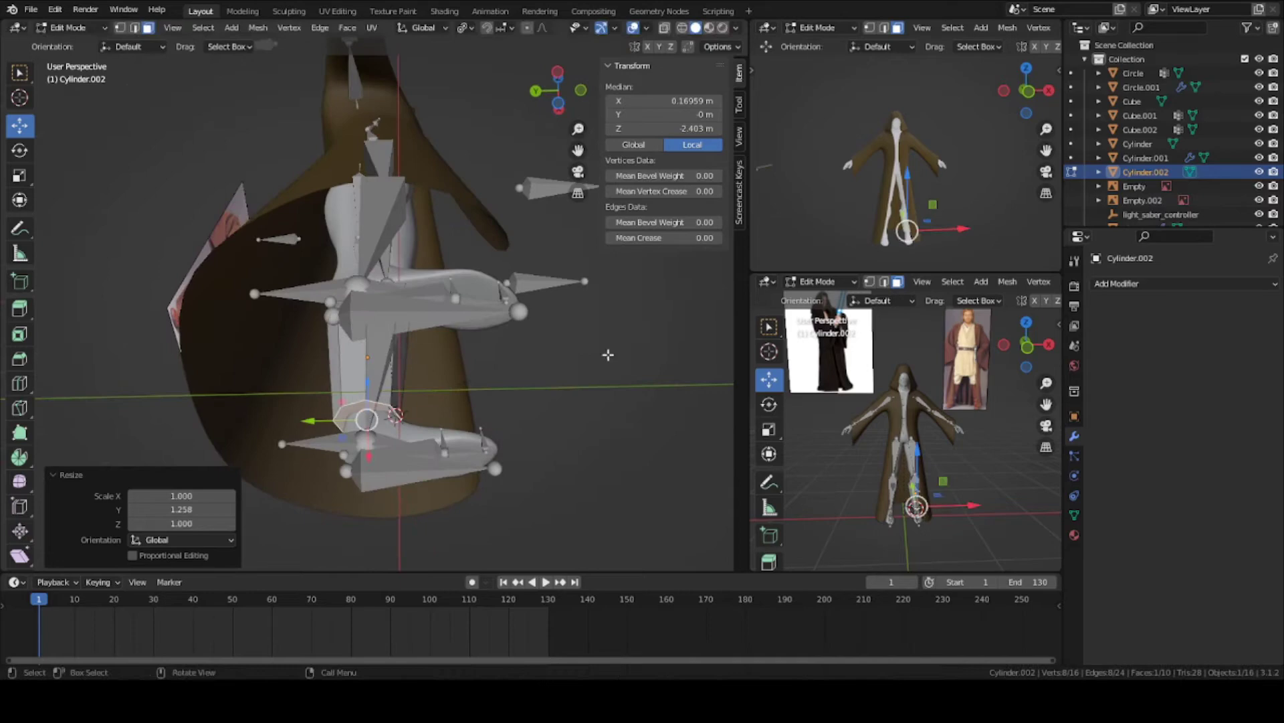
Move the bottom face about 0.009 m forward along negative Y to fit the ankle, and save the file
{"action": "key", "text": "g"}
{"action": "key", "text": "y"}
{"action": "left_click", "coordinate": [502, 375]}
{"action": "middle_click_drag", "start_coordinate": [502, 376], "coordinate": [525, 392]}
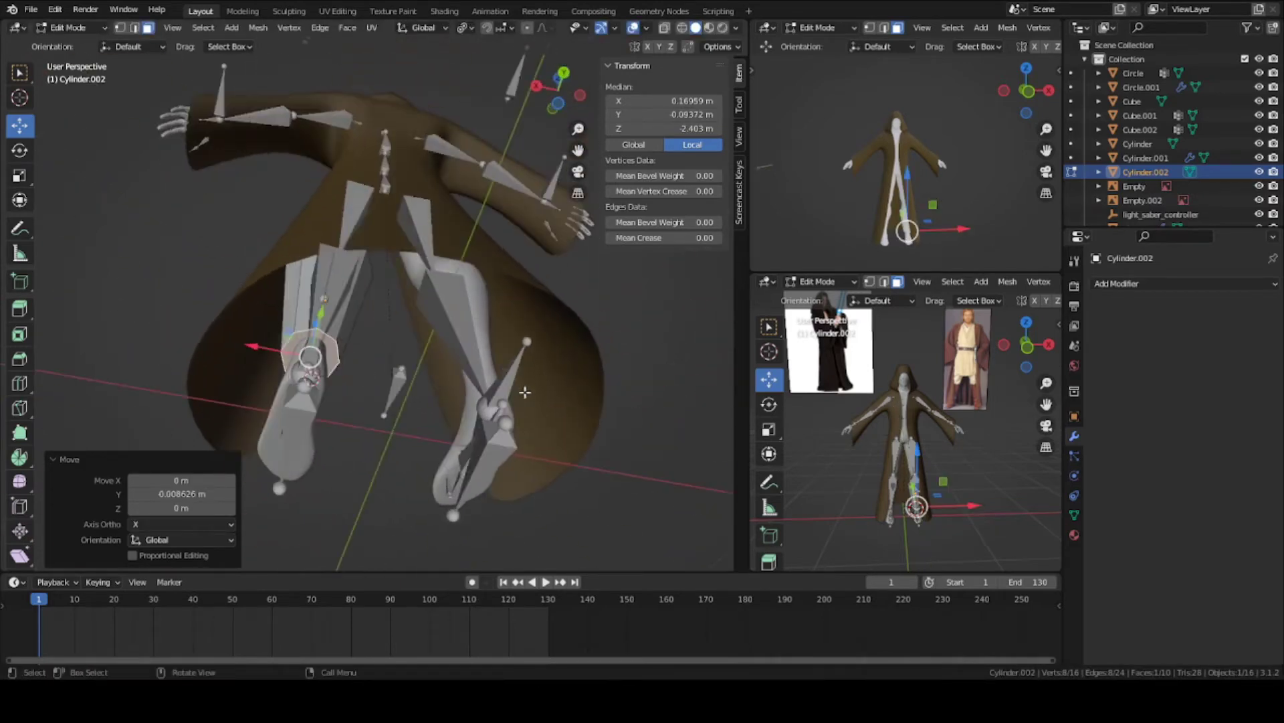
{"action": "middle_click_drag", "start_coordinate": [112, 330], "coordinate": [448, 395]}
{"action": "key", "text": "ctrl+s"}
{"action": "scroll", "coordinate": [428, 399], "scroll_direction": "up", "scroll_amount": 2}
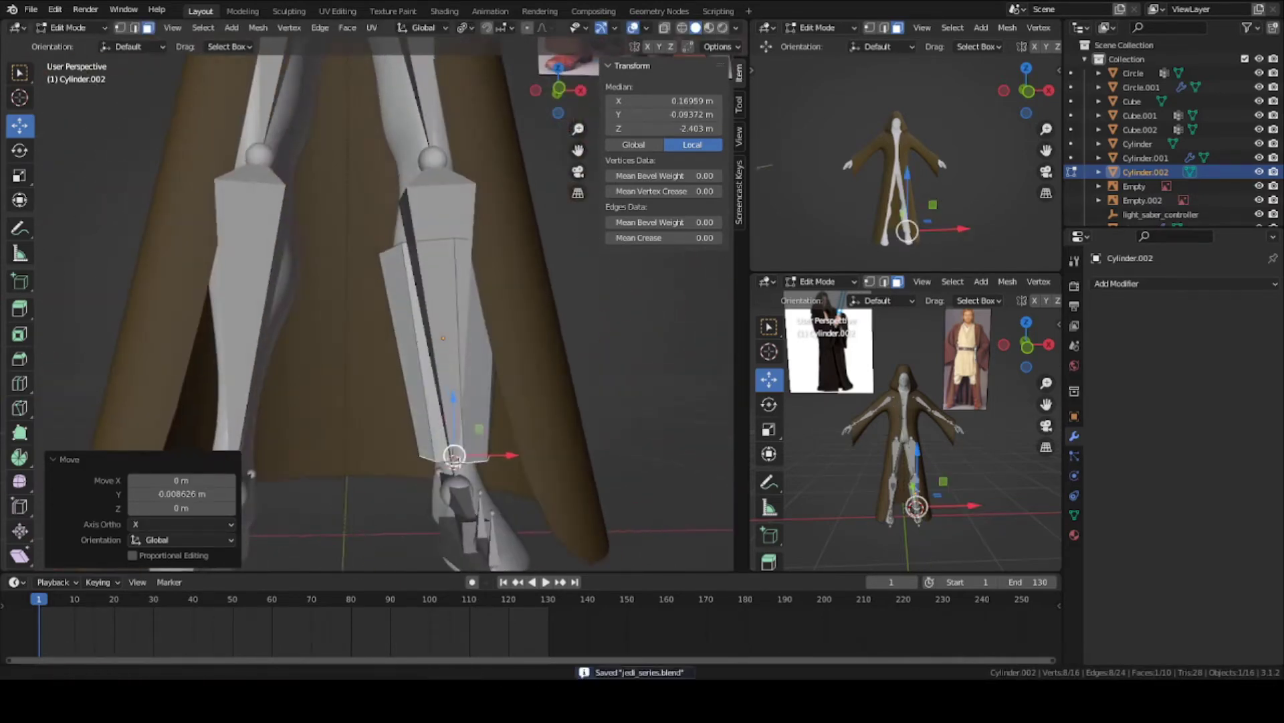
Extrude the bottom face of the boot shaft straight down along Z by about 0.131 m to the sole
{"action": "middle_click_drag", "start_coordinate": [513, 461], "coordinate": [491, 356], "text": "shift"}
{"action": "key", "text": "e"}
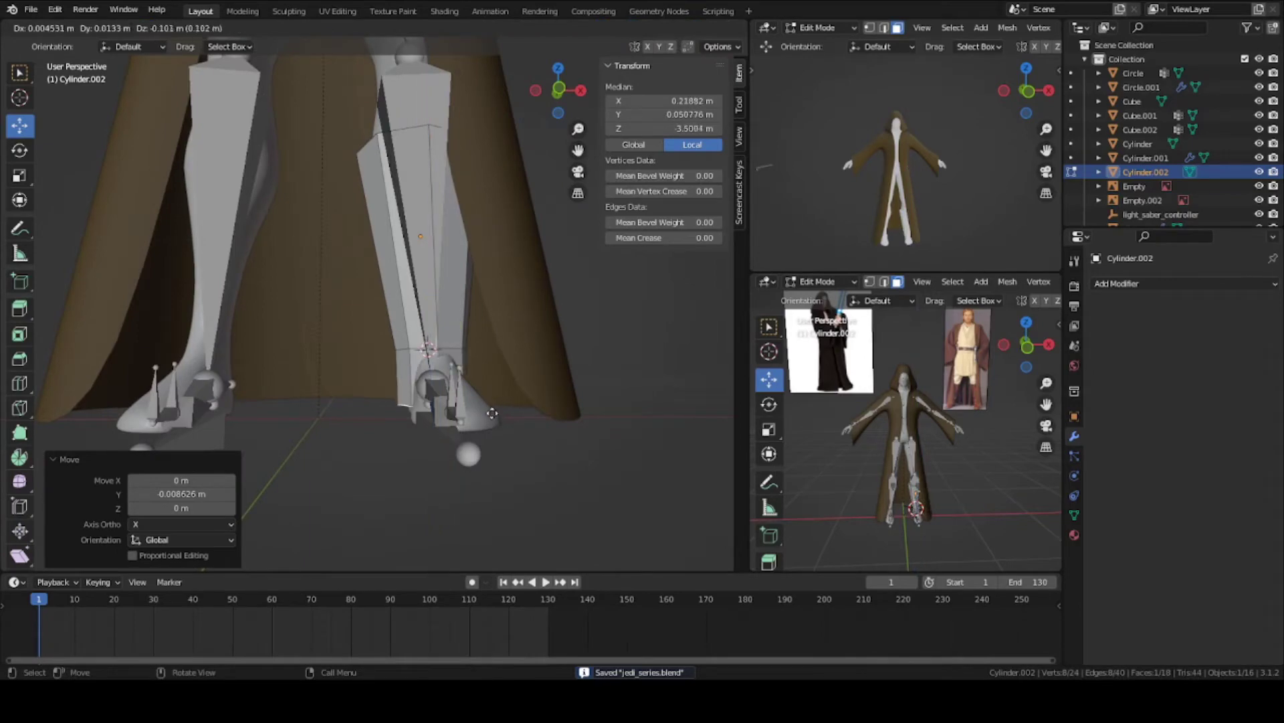
{"action": "key", "text": "z"}
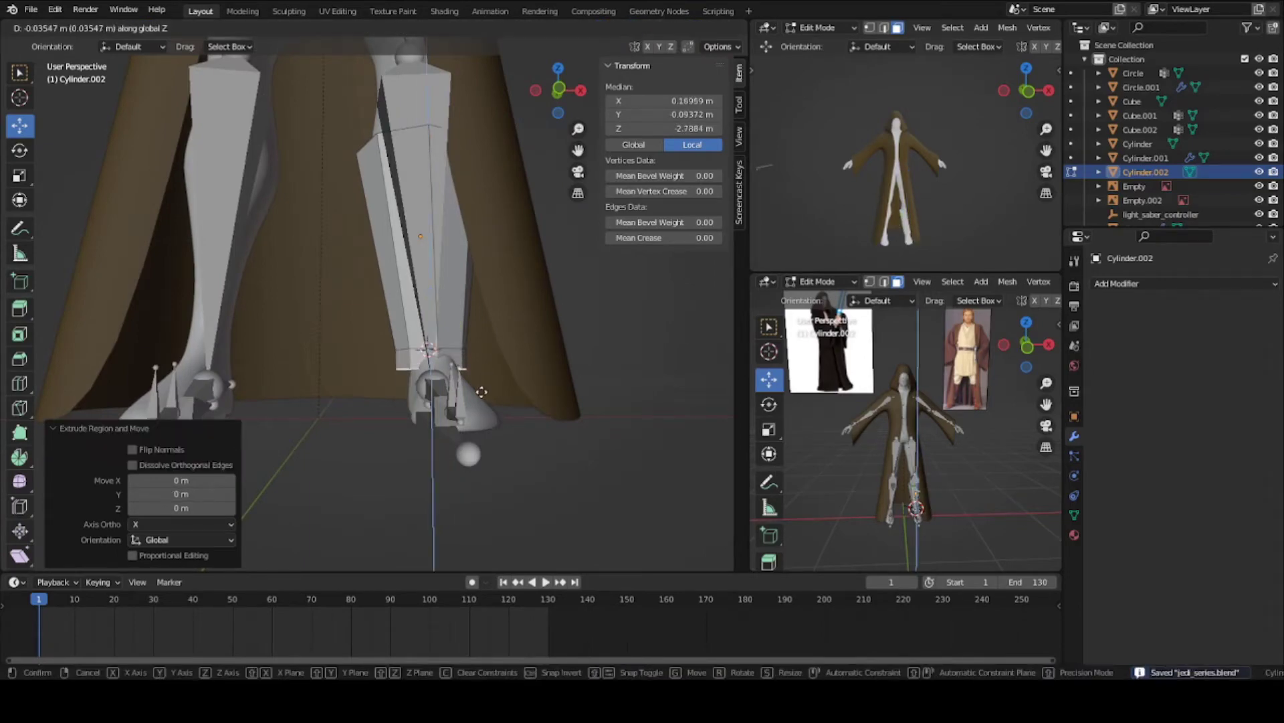
{"action": "left_click", "coordinate": [482, 444]}
Fine-tune the height of the boot's bottom face along Z, finishing with a downward shift of about 0.007 m
{"action": "middle_click_drag", "start_coordinate": [436, 434], "coordinate": [471, 412]}
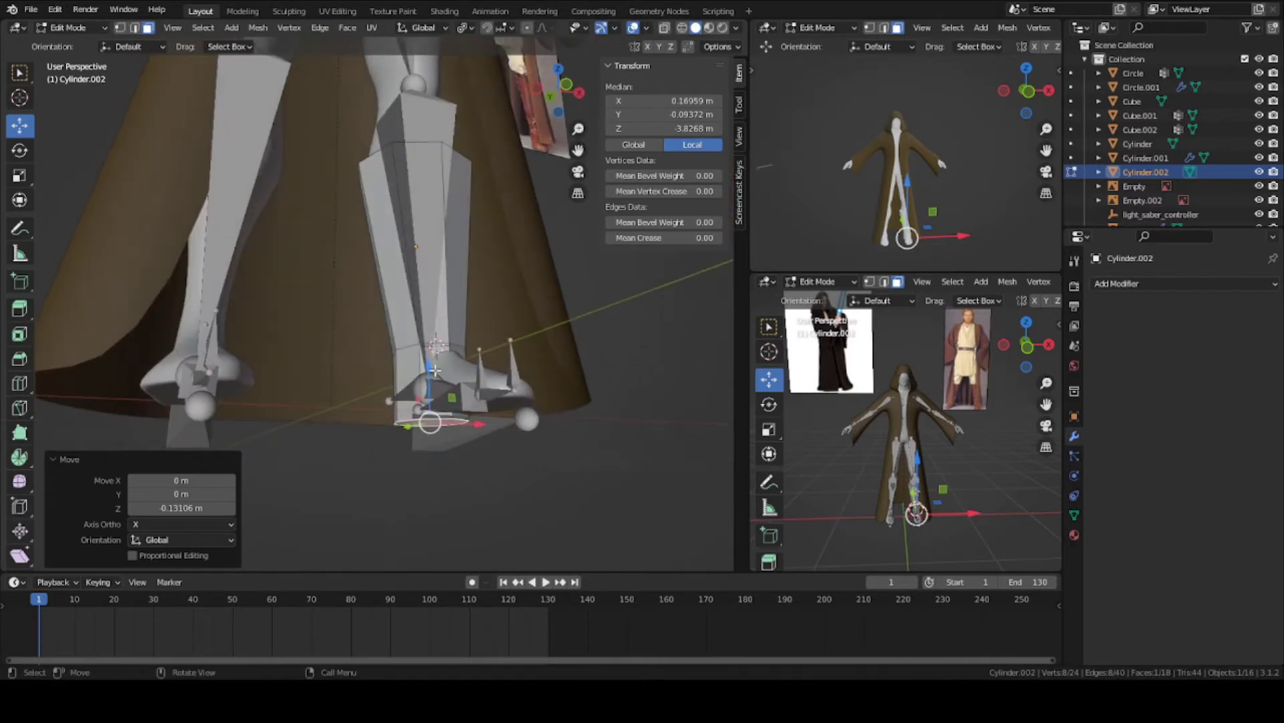
{"action": "left_click_drag", "start_coordinate": [430, 367], "coordinate": [431, 384]}
{"action": "left_click", "coordinate": [432, 386]}
{"action": "middle_click_drag", "start_coordinate": [431, 387], "coordinate": [391, 417]}
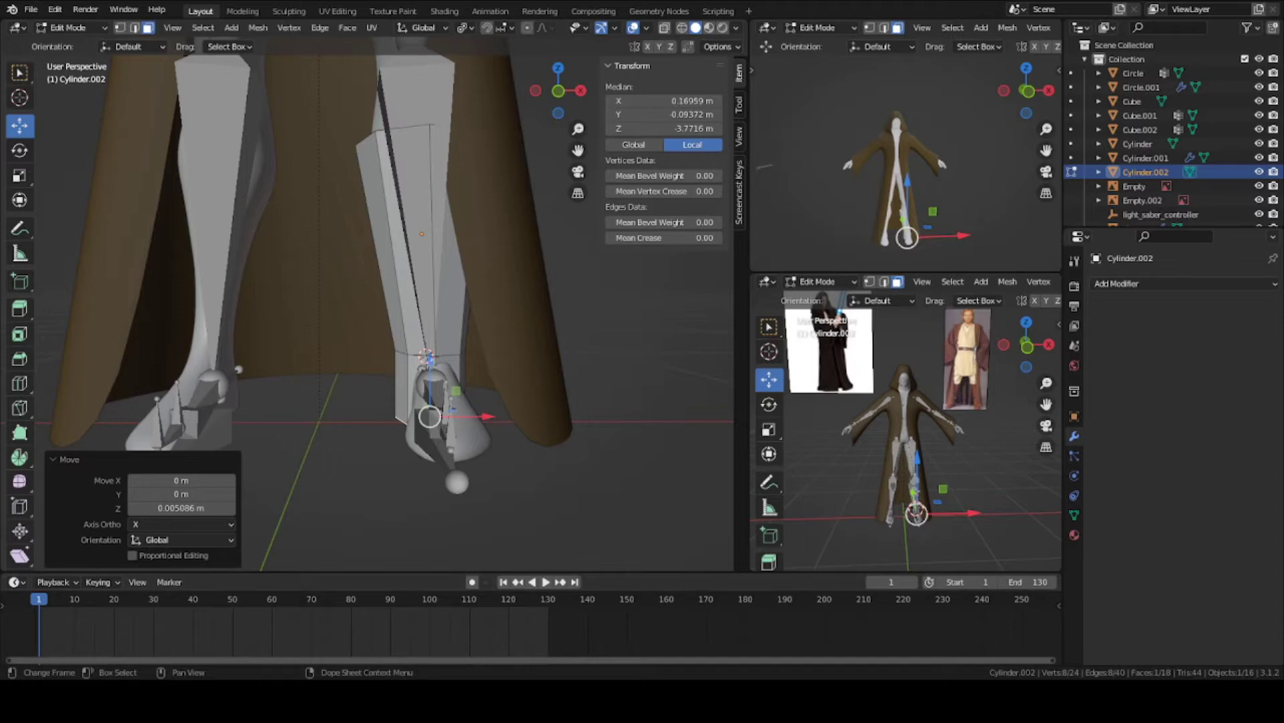
{"action": "middle_click_drag", "start_coordinate": [574, 458], "coordinate": [544, 447]}
{"action": "middle_click_drag", "start_coordinate": [502, 515], "coordinate": [513, 489]}
{"action": "key", "text": "g"}
{"action": "key", "text": "z"}
{"action": "left_click", "coordinate": [409, 448]}
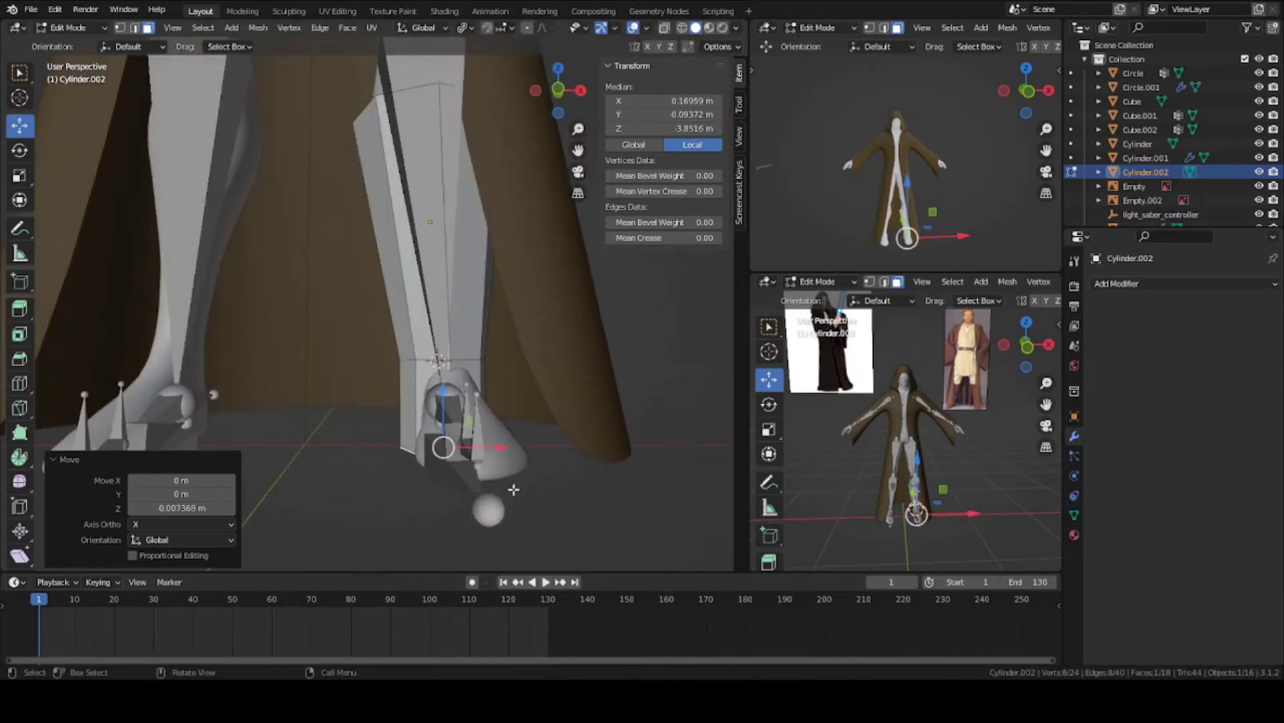
Select the four front faces of the boot's ankle section and extrude them about 0.228 m along negative Y over the foot
{"action": "left_click", "coordinate": [435, 397]}
{"action": "left_click", "coordinate": [407, 399], "text": "shift"}
{"action": "left_click", "coordinate": [470, 376], "text": "shift"}
{"action": "middle_click_drag", "start_coordinate": [470, 375], "coordinate": [453, 403]}
{"action": "left_click", "coordinate": [476, 378], "text": "shift"}
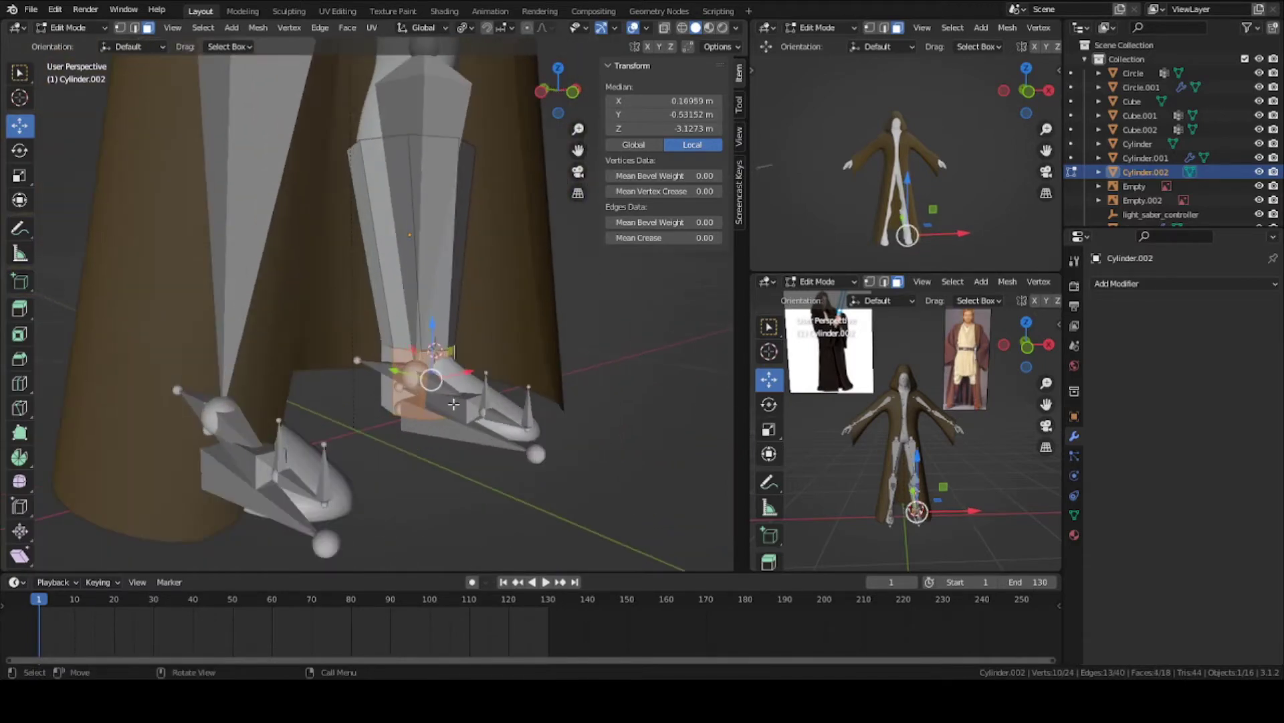
{"action": "key", "text": "e"}
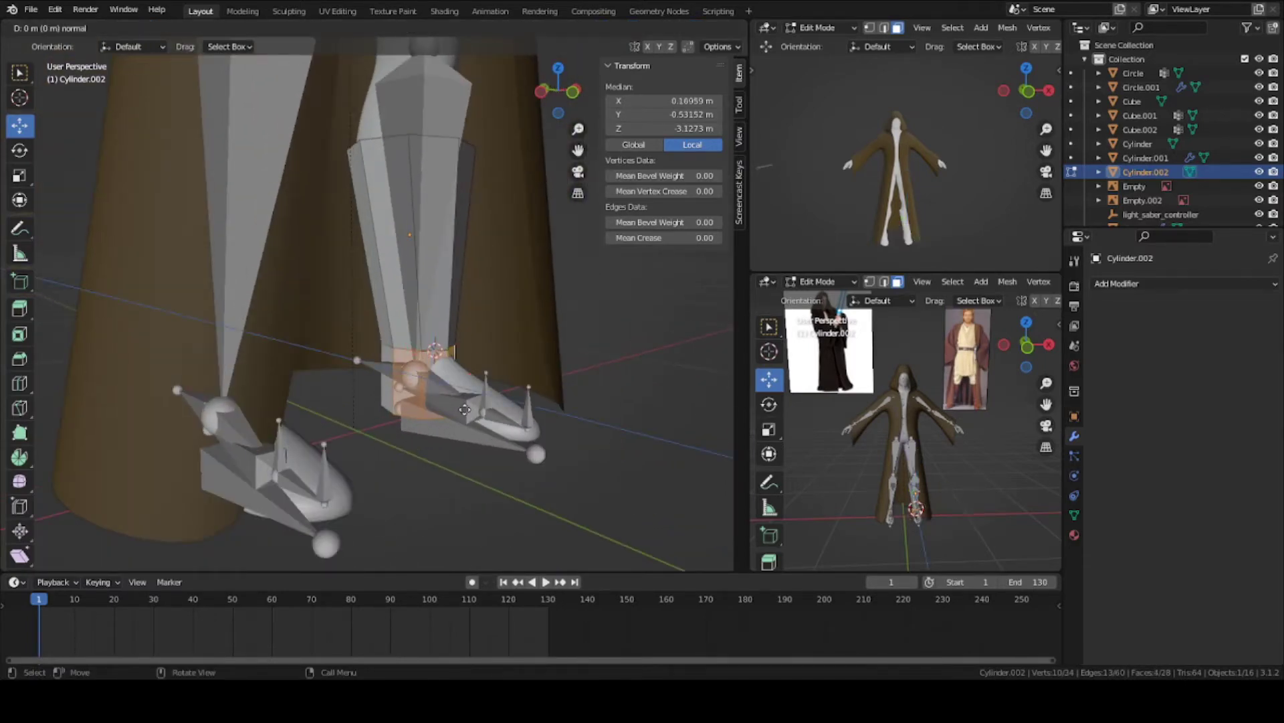
{"action": "key", "text": "y"}
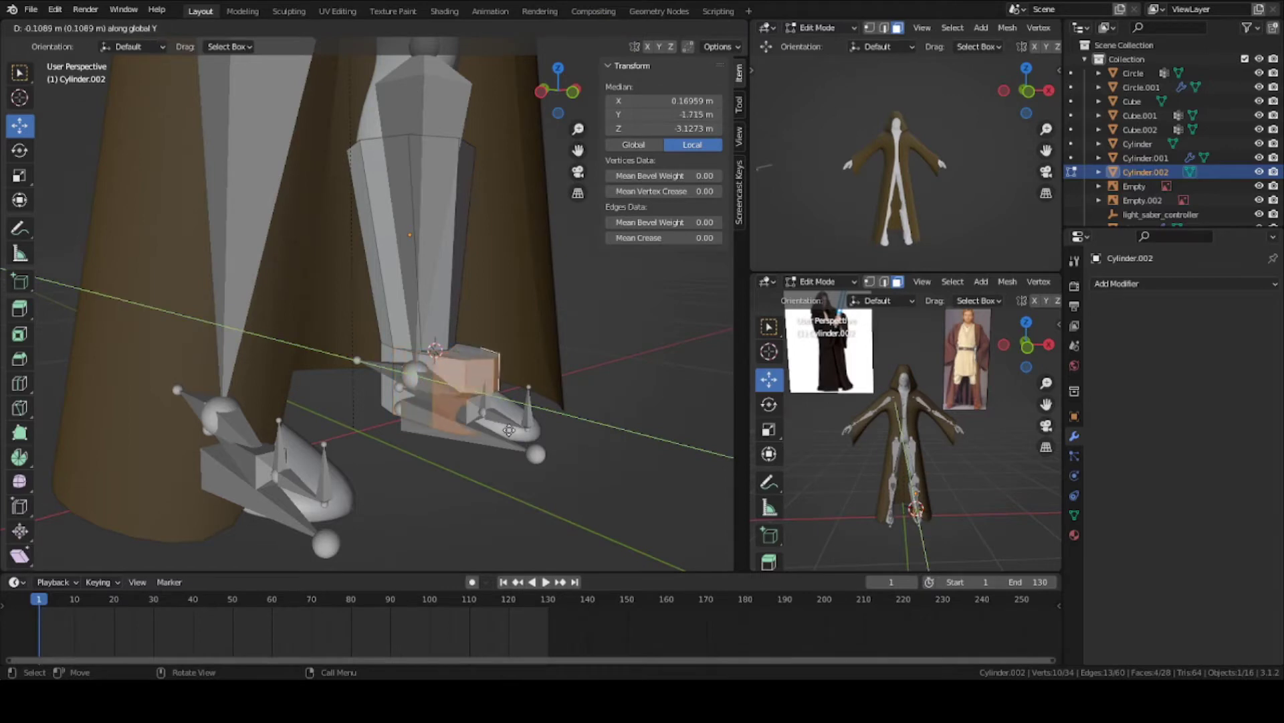
{"action": "left_click", "coordinate": [561, 459]}
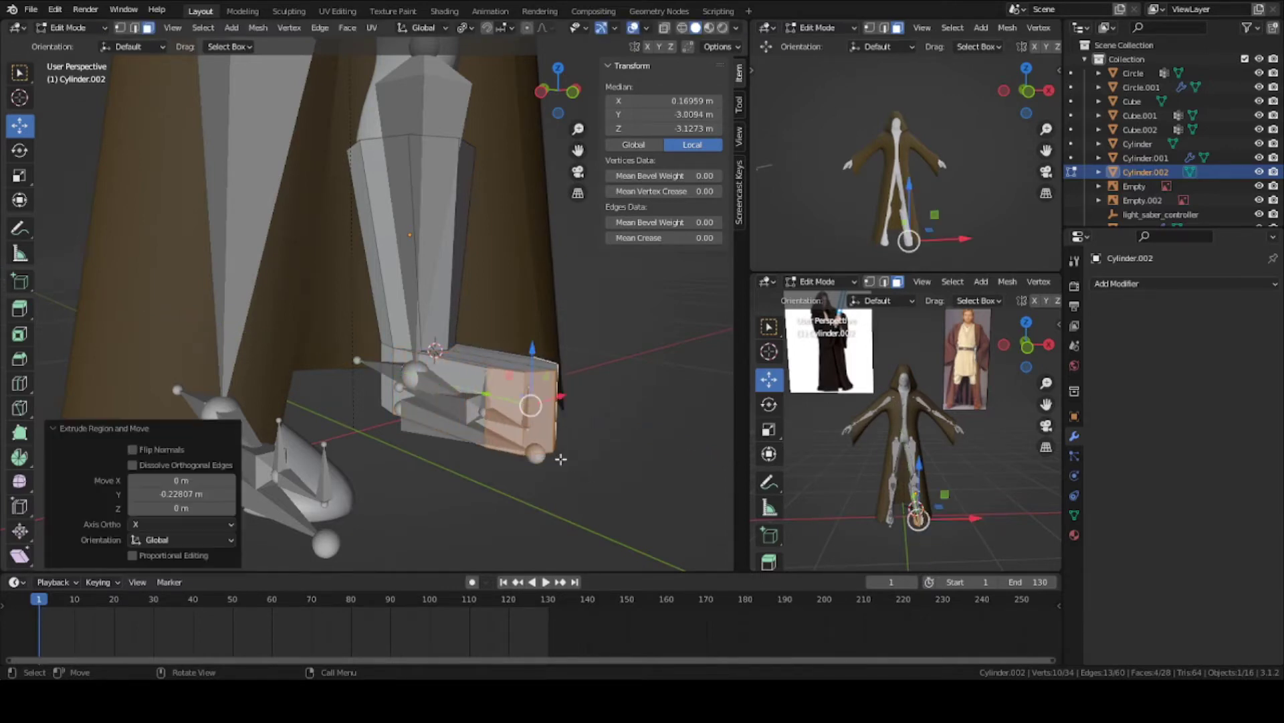
Select the top edges at the toe end of the boot and lower them along Z to slope the foot
{"action": "middle_click_drag", "start_coordinate": [561, 458], "coordinate": [453, 435]}
{"action": "key", "text": "2"}
{"action": "left_click", "coordinate": [458, 388]}
{"action": "middle_click_drag", "start_coordinate": [397, 367], "coordinate": [528, 380]}
{"action": "left_click", "coordinate": [417, 386], "text": "shift"}
{"action": "left_click", "coordinate": [481, 384], "text": "shift"}
{"action": "key", "text": "g"}
{"action": "key", "text": "z"}
{"action": "left_click", "coordinate": [521, 433]}
Slide the two opposite side edges of the foot by a factor of about -0.486, and save the file
{"action": "middle_click_drag", "start_coordinate": [522, 433], "coordinate": [321, 384]}
{"action": "left_click", "coordinate": [435, 386]}
{"action": "left_click", "coordinate": [405, 416], "text": "shift"}
{"action": "middle_click_drag", "start_coordinate": [404, 416], "coordinate": [518, 407]}
{"action": "key", "text": "g"}
{"action": "key", "text": "g"}
{"action": "left_click", "coordinate": [539, 431]}
{"action": "key", "text": "ctrl+s"}
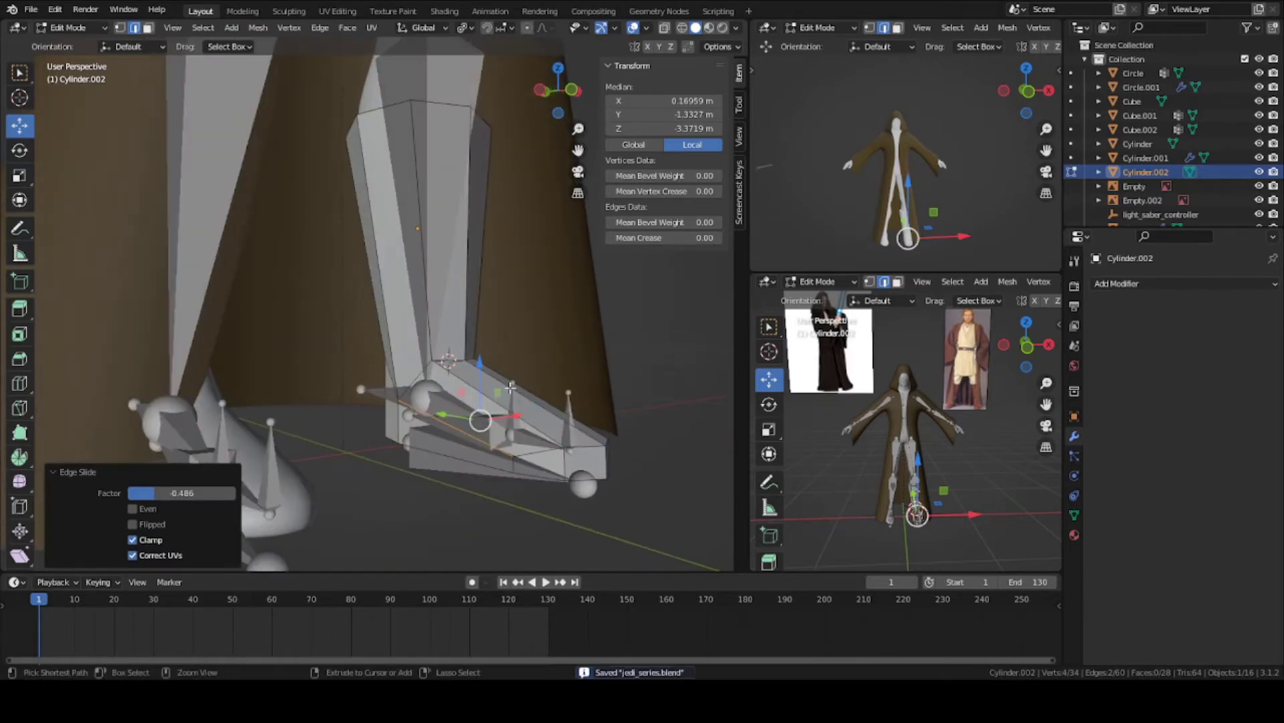
Add a single loop cut across the boot's foot section with a slide factor of about 0.170
{"action": "key", "text": "ctrl+r"}
{"action": "left_click", "coordinate": [509, 387]}
{"action": "left_click", "coordinate": [510, 385]}
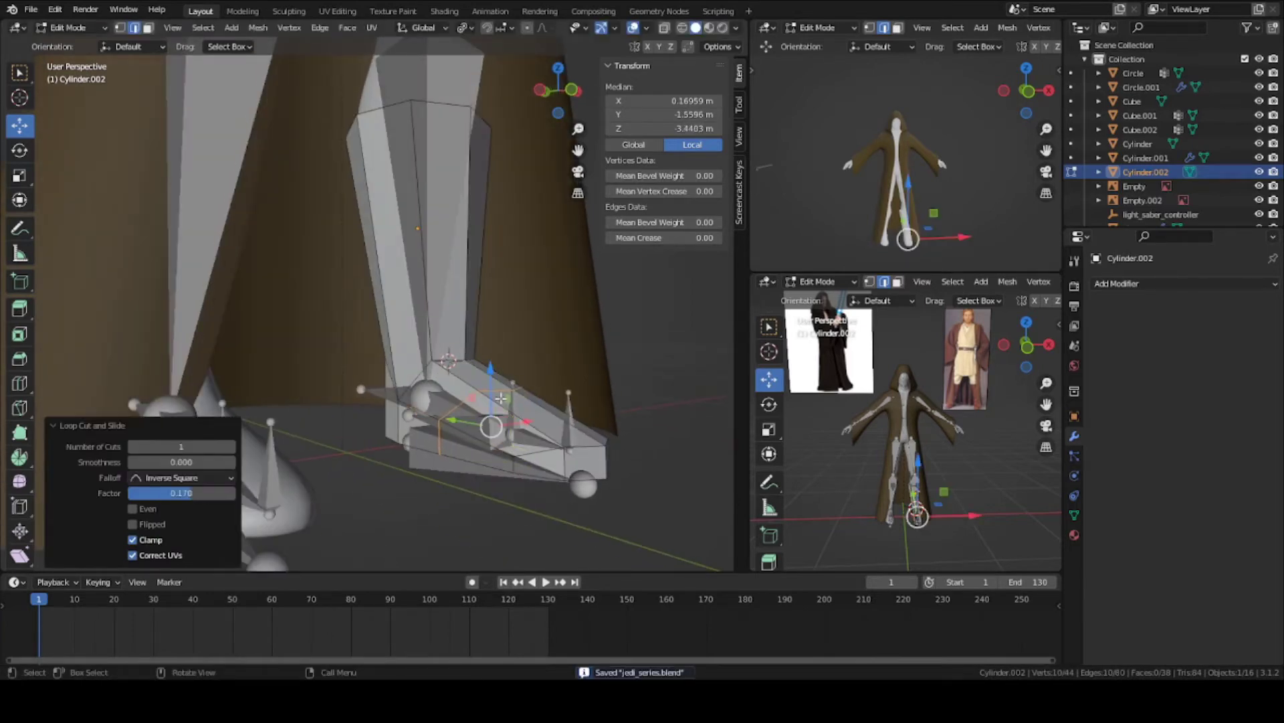
Move the two upper edges of the foot's new loop along Z to shape the instep, return to Object Mode, and save the file
{"action": "left_click", "coordinate": [507, 388]}
{"action": "left_click", "coordinate": [519, 388], "text": "shift"}
{"action": "middle_click_drag", "start_coordinate": [519, 388], "coordinate": [405, 506]}
{"action": "key", "text": "g"}
{"action": "key", "text": "z"}
{"action": "left_click", "coordinate": [540, 400]}
{"action": "key", "text": "Tab"}
{"action": "key", "text": "ctrl+s"}
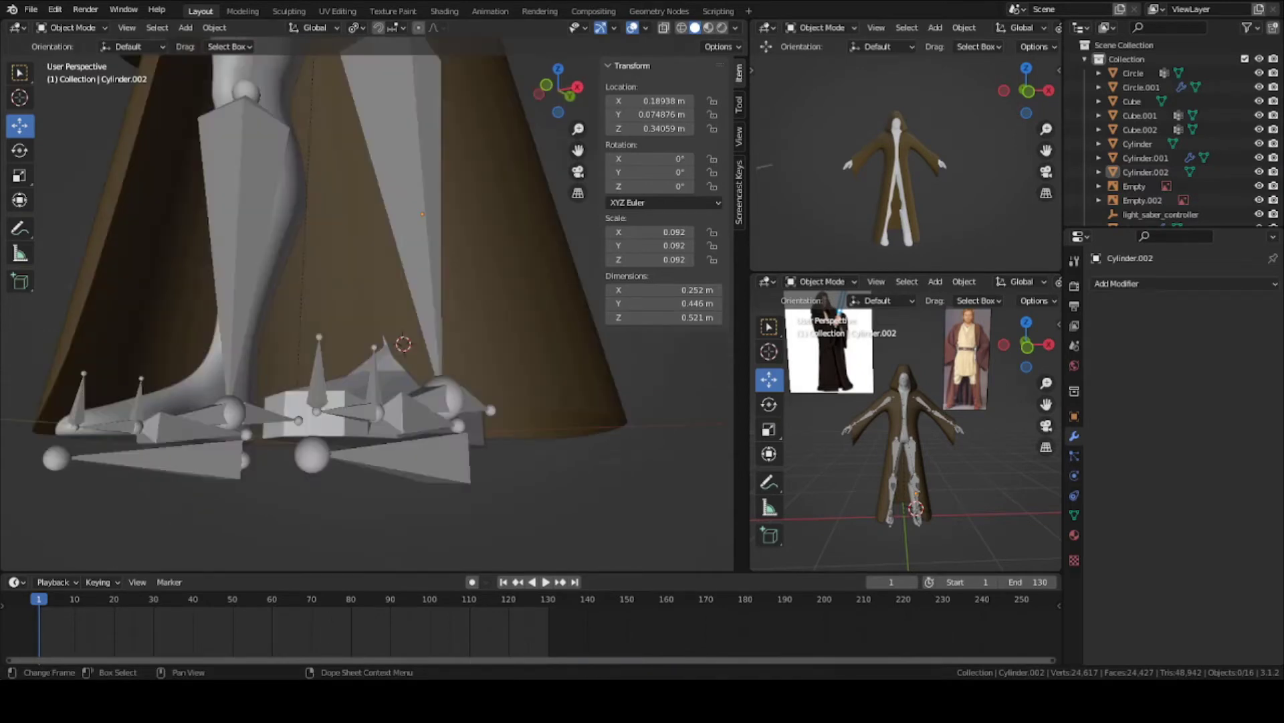
Reselect the boot and, in Edit Mode, select the two adjoining outer side faces of the foot
{"action": "scroll", "coordinate": [536, 457], "scroll_direction": "up", "scroll_amount": 3}
{"action": "middle_click_drag", "start_coordinate": [536, 457], "coordinate": [446, 341]}
{"action": "left_click", "coordinate": [535, 387]}
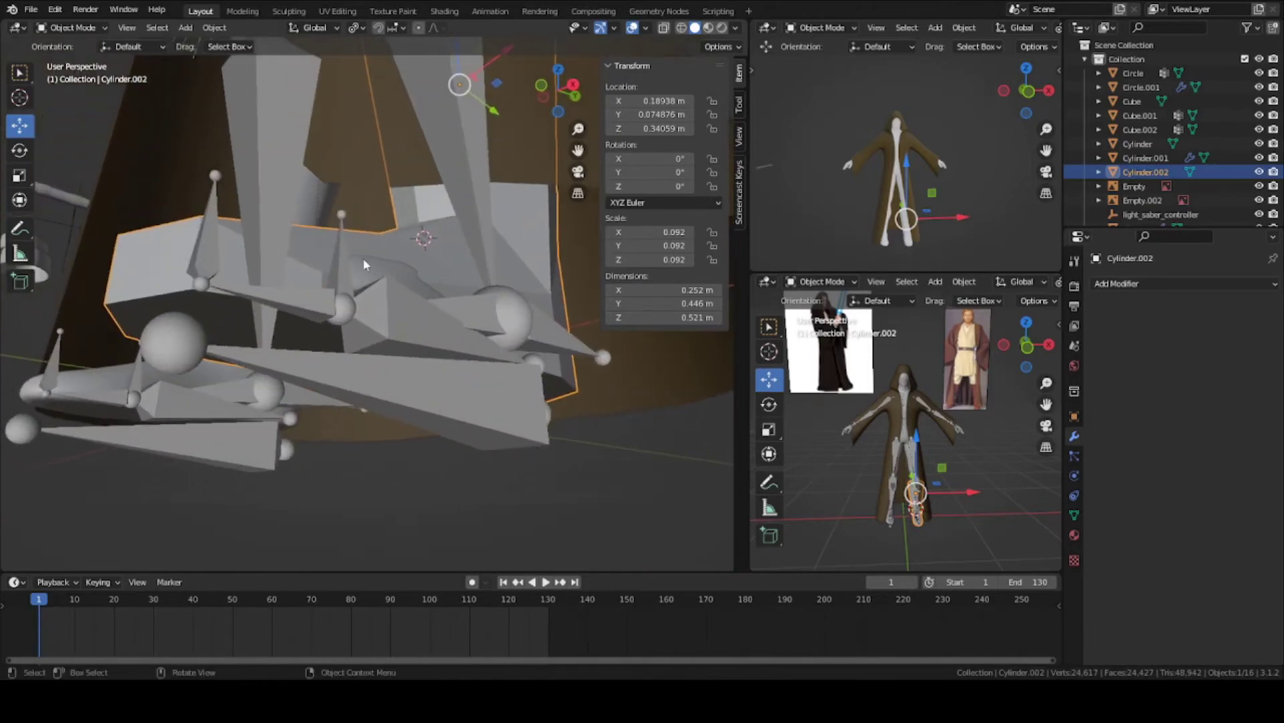
{"action": "middle_click_drag", "start_coordinate": [365, 264], "coordinate": [380, 272]}
{"action": "key", "text": "Tab"}
{"action": "key", "text": "alt+a"}
{"action": "middle_click_drag", "start_coordinate": [470, 326], "coordinate": [439, 311]}
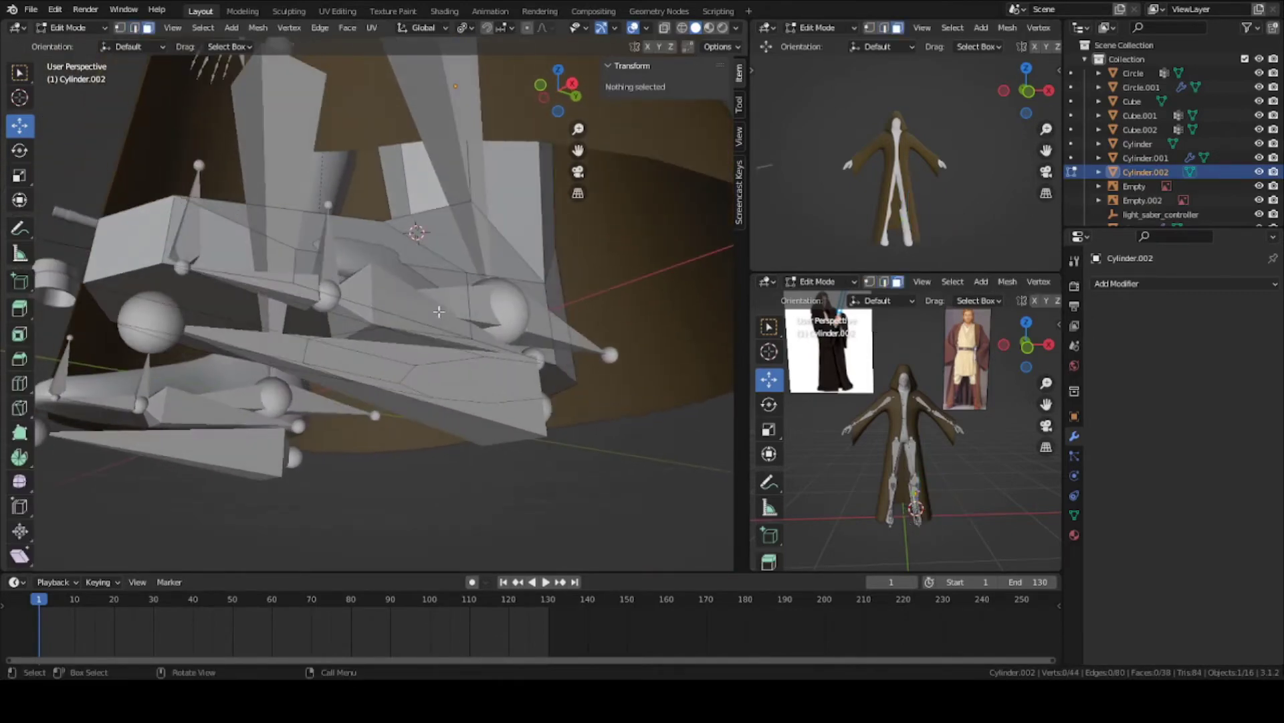
{"action": "left_click", "coordinate": [397, 297]}
{"action": "left_click", "coordinate": [378, 253], "text": "shift"}
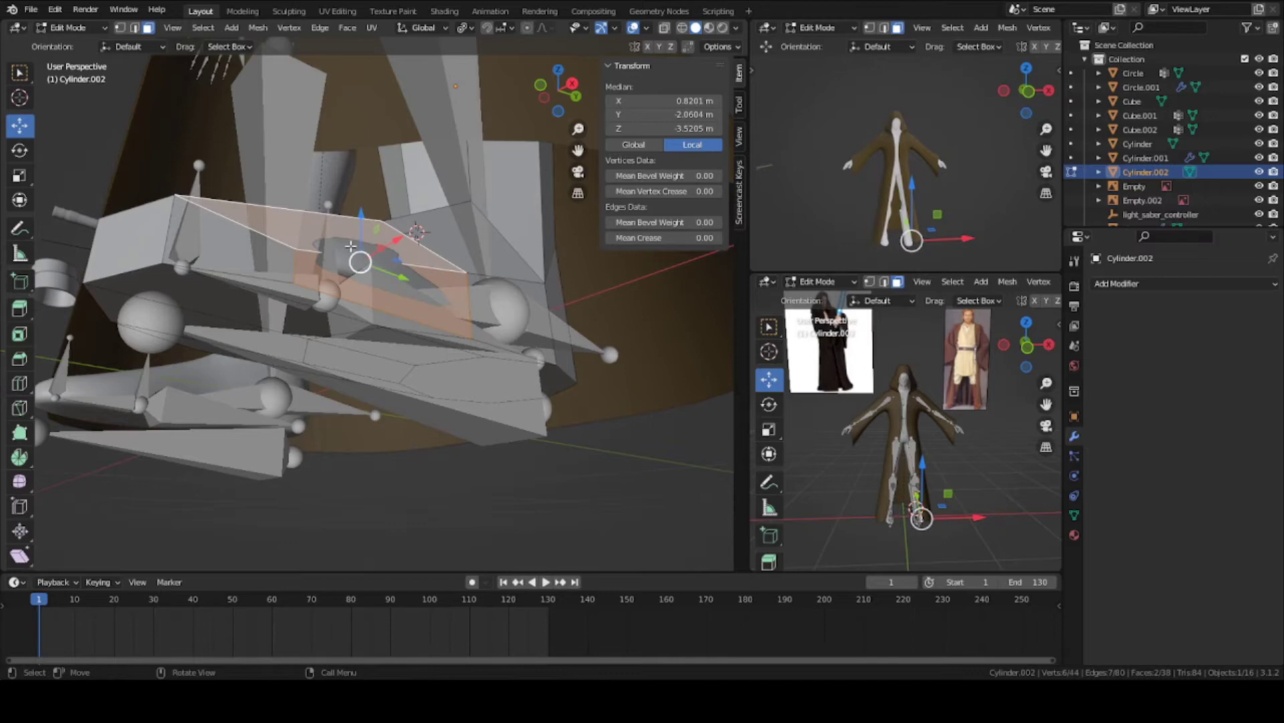
{"action": "scroll", "coordinate": [360, 269], "scroll_direction": "up", "scroll_amount": 2}
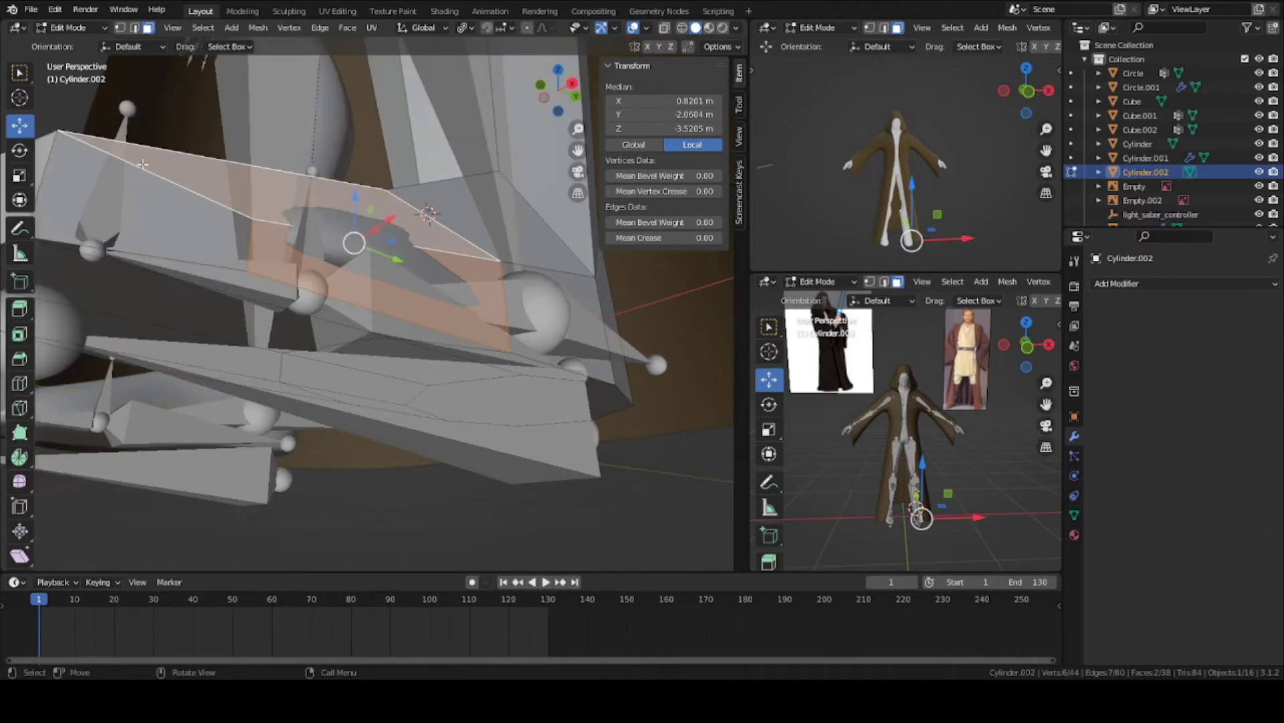
{"action": "middle_click_drag", "start_coordinate": [389, 284], "coordinate": [411, 282]}
Try to move the two outer foot faces outward along X without proportional editing, and undo the move
{"action": "left_click_drag", "start_coordinate": [535, 249], "coordinate": [563, 241]}
{"action": "scroll", "coordinate": [476, 231], "scroll_direction": "down", "scroll_amount": 3}
{"action": "middle_click_drag", "start_coordinate": [476, 231], "coordinate": [517, 226]}
{"action": "key", "text": "ctrl+z"}
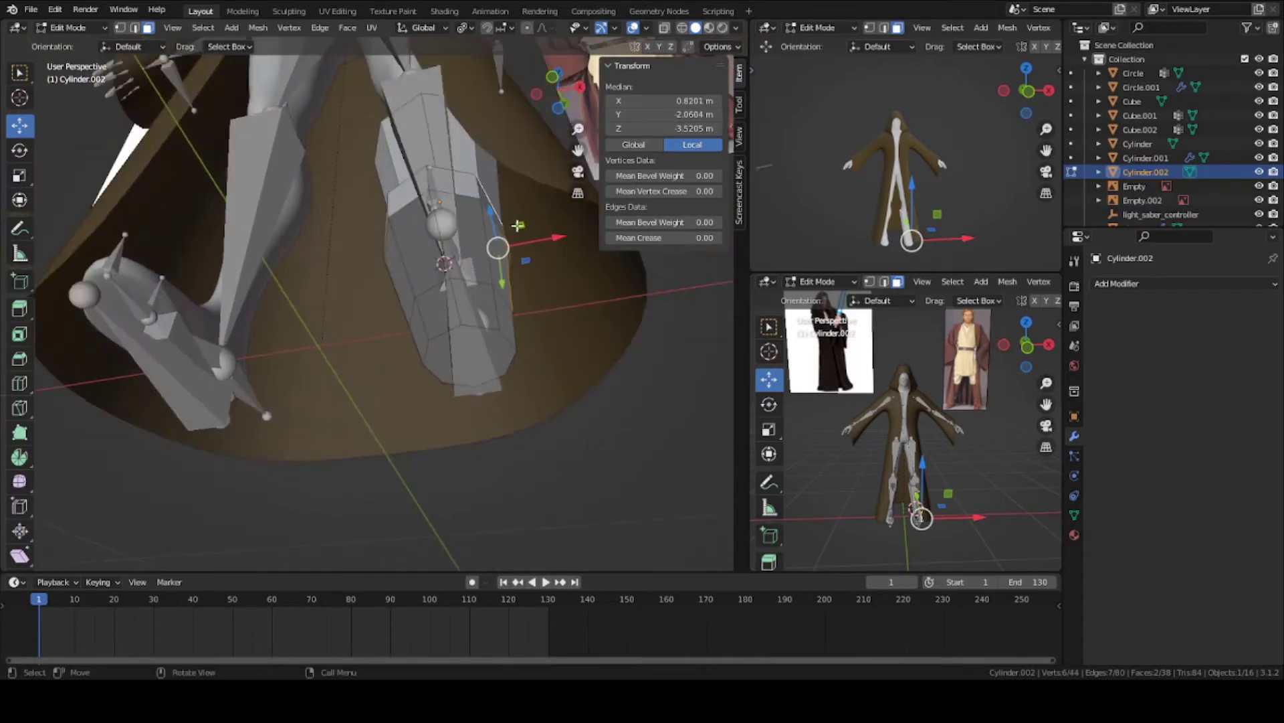
Enable proportional editing and move the two outer foot faces outward along X
{"action": "left_click", "coordinate": [528, 28]}
{"action": "scroll", "coordinate": [540, 252], "scroll_direction": "up", "scroll_amount": 1}
{"action": "middle_click_drag", "start_coordinate": [559, 234], "coordinate": [499, 251], "text": "shift"}
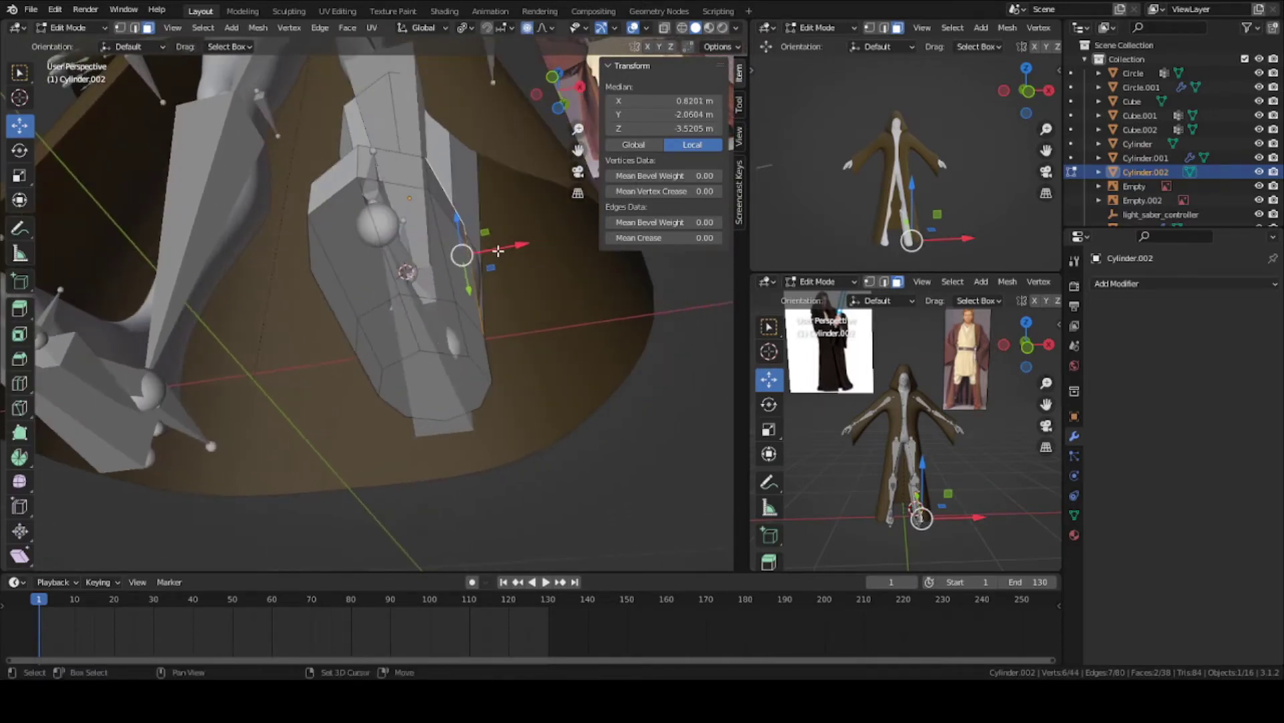
{"action": "left_click_drag", "start_coordinate": [498, 251], "coordinate": [532, 243]}
{"action": "scroll", "coordinate": [524, 243], "scroll_direction": "up", "scroll_amount": 1}
{"action": "scroll", "coordinate": [530, 243], "scroll_direction": "down", "scroll_amount": 2}
Select the two opposite lower side edges of the foot and scale them along Y with proportional editing at size 0.10
{"action": "middle_click_drag", "start_coordinate": [522, 242], "coordinate": [311, 312]}
{"action": "scroll", "coordinate": [459, 312], "scroll_direction": "up", "scroll_amount": 2}
{"action": "key", "text": "2"}
{"action": "left_click", "coordinate": [427, 331]}
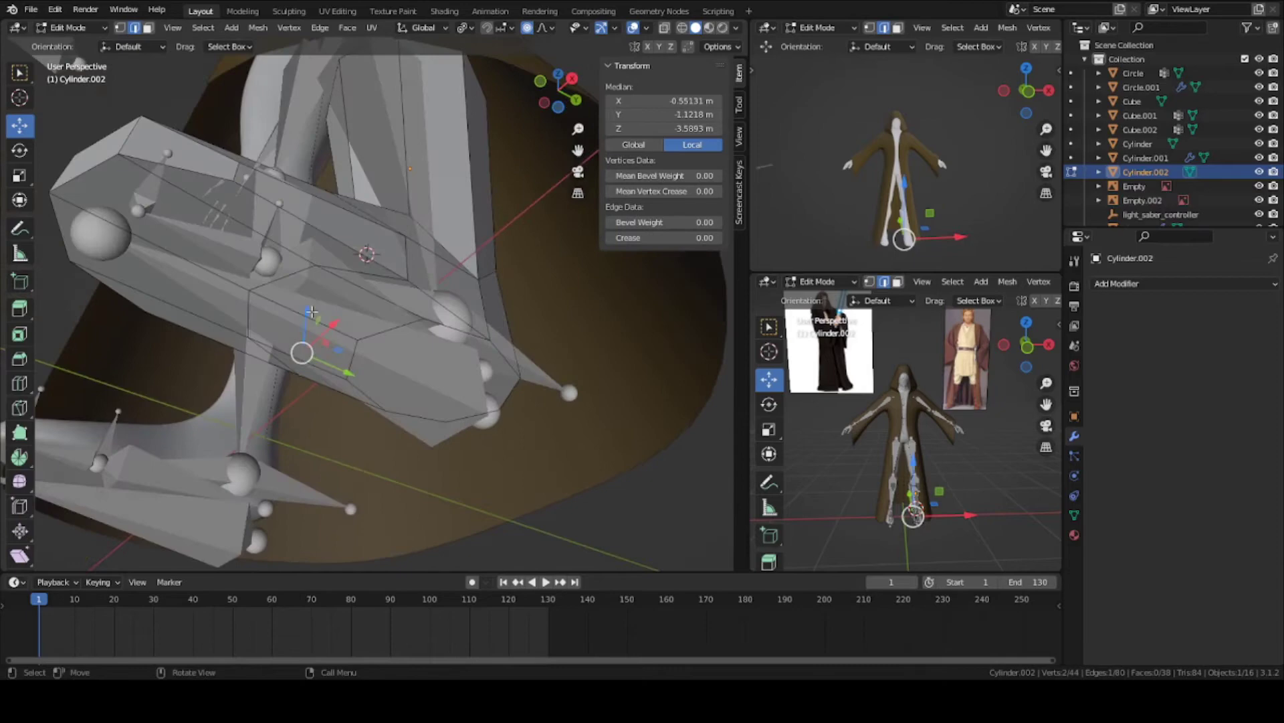
{"action": "left_click", "coordinate": [400, 261], "text": "shift"}
{"action": "middle_click_drag", "start_coordinate": [400, 261], "coordinate": [453, 270]}
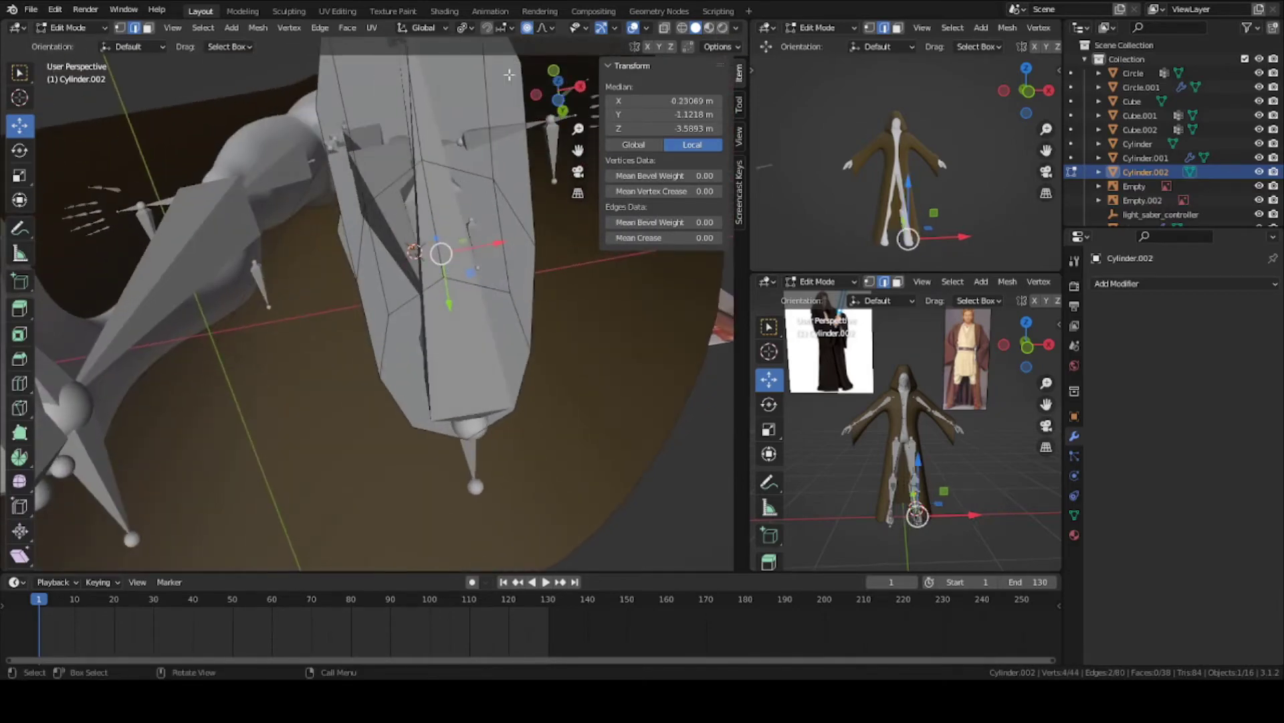
{"action": "middle_click_drag", "start_coordinate": [522, 211], "coordinate": [467, 279]}
{"action": "key", "text": "s"}
{"action": "key", "text": "y"}
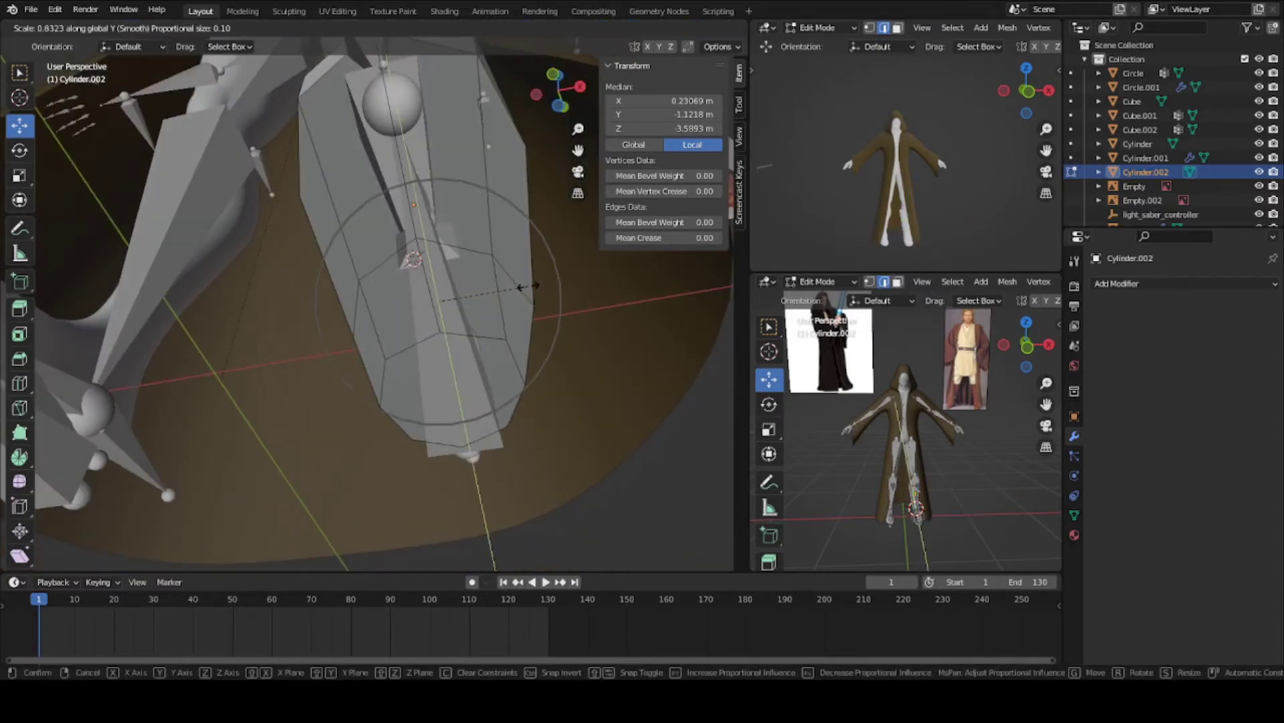
{"action": "left_click", "coordinate": [538, 278]}
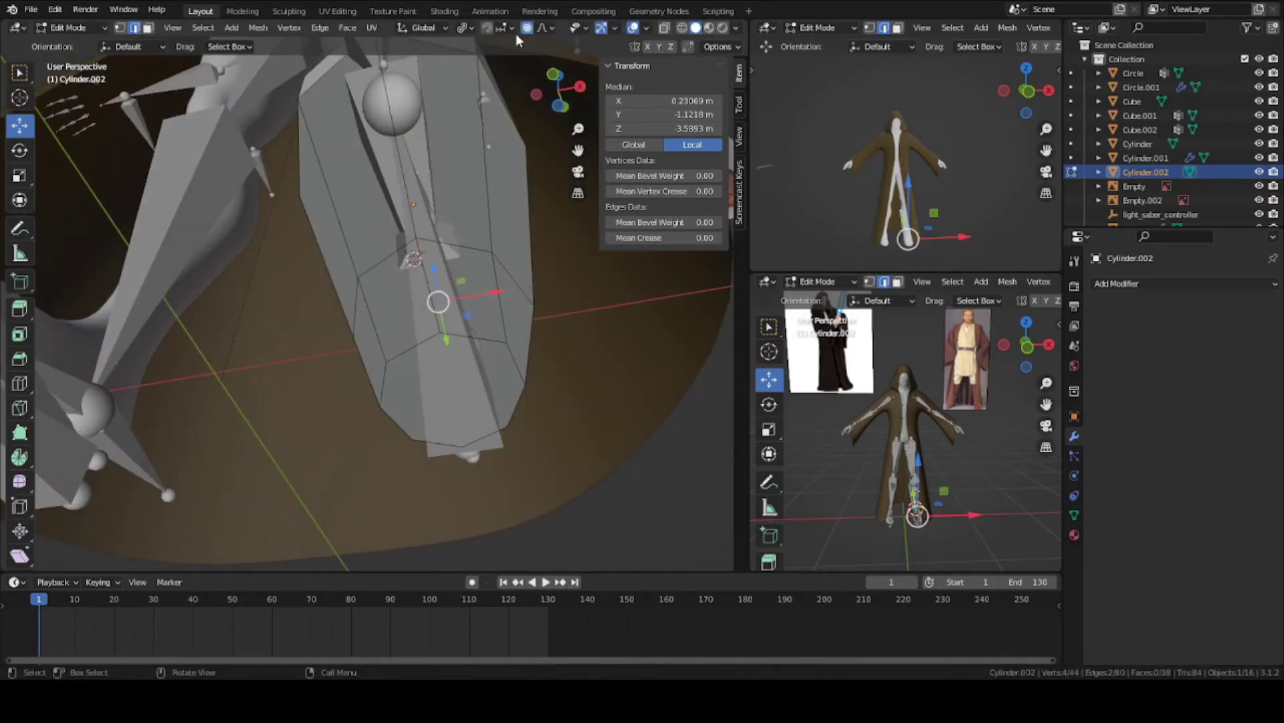
Change the transform pivot point and scale the two side edges along X to about 0.81 without proportional editing
{"action": "middle_click_drag", "start_coordinate": [502, 286], "coordinate": [491, 267]}
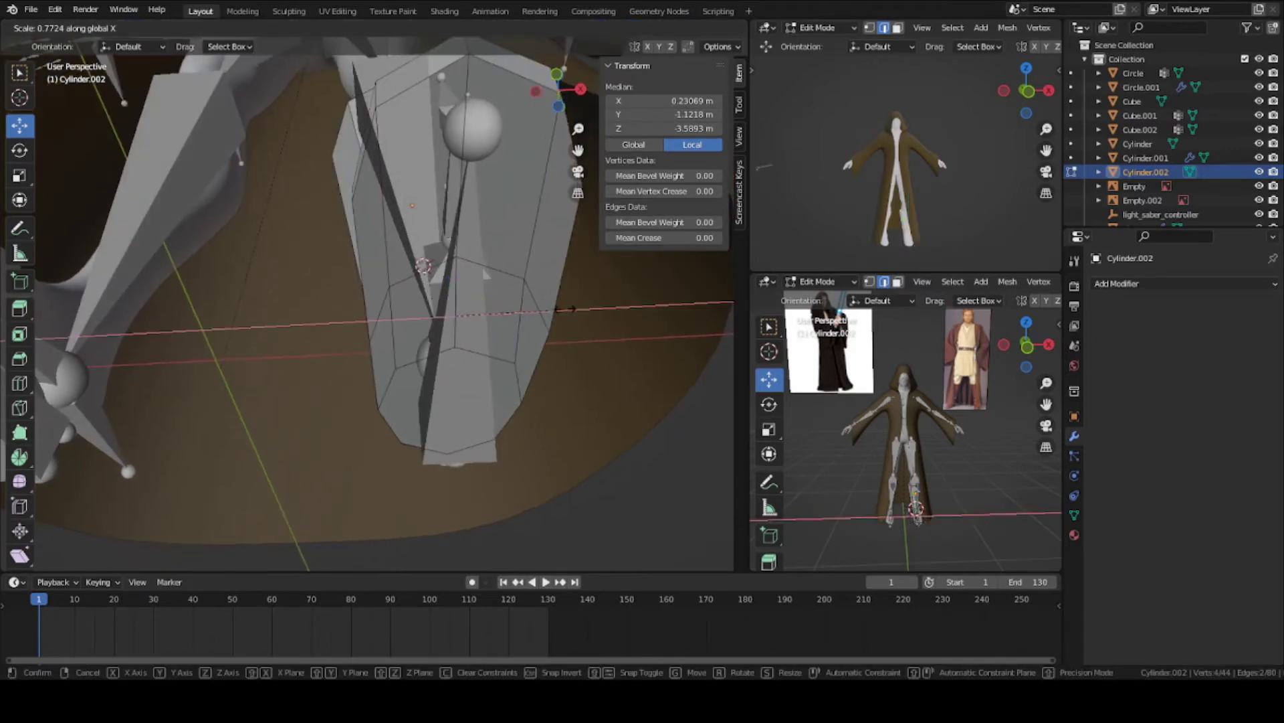
{"action": "left_click", "coordinate": [464, 27]}
{"action": "left_click", "coordinate": [477, 90]}
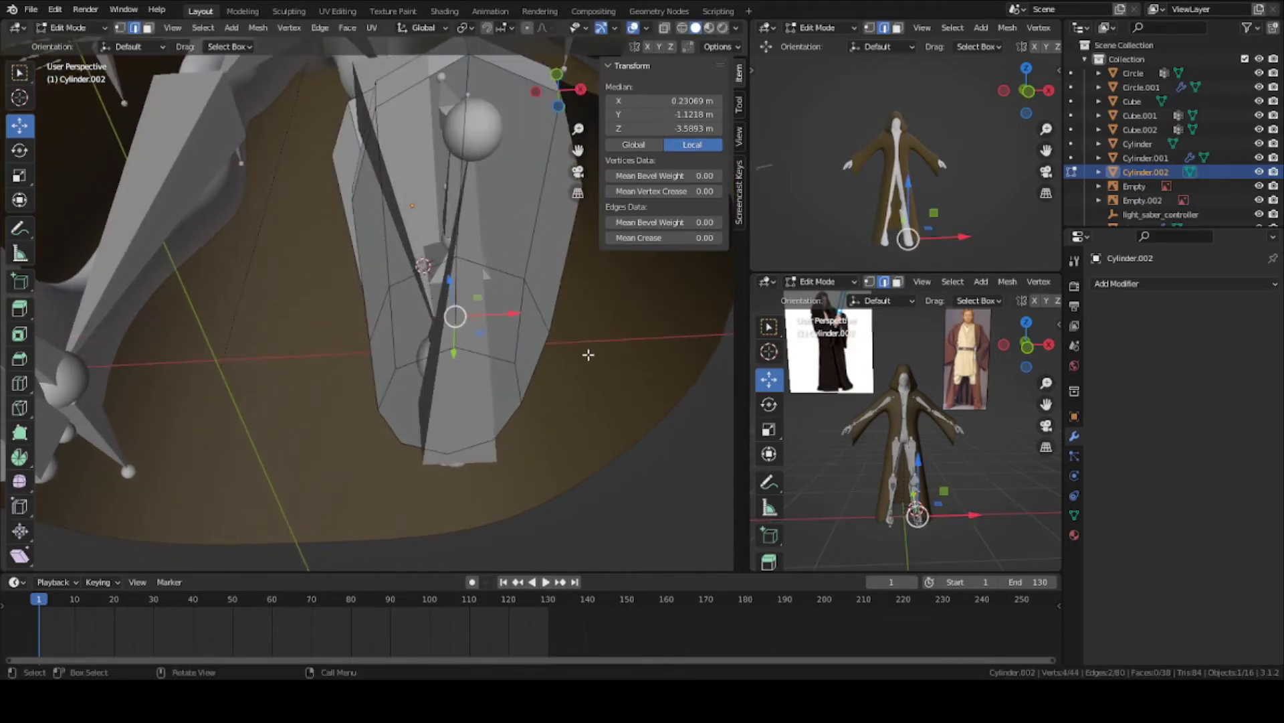
{"action": "mouse_move", "coordinate": [589, 355]}
{"action": "middle_mouse_down"}
{"action": "mouse_move", "coordinate": [399, 327]}
{"action": "mouse_move", "coordinate": [466, 287]}
{"action": "mouse_move", "coordinate": [565, 354]}
{"action": "middle_mouse_up"}
{"action": "key", "text": "s"}
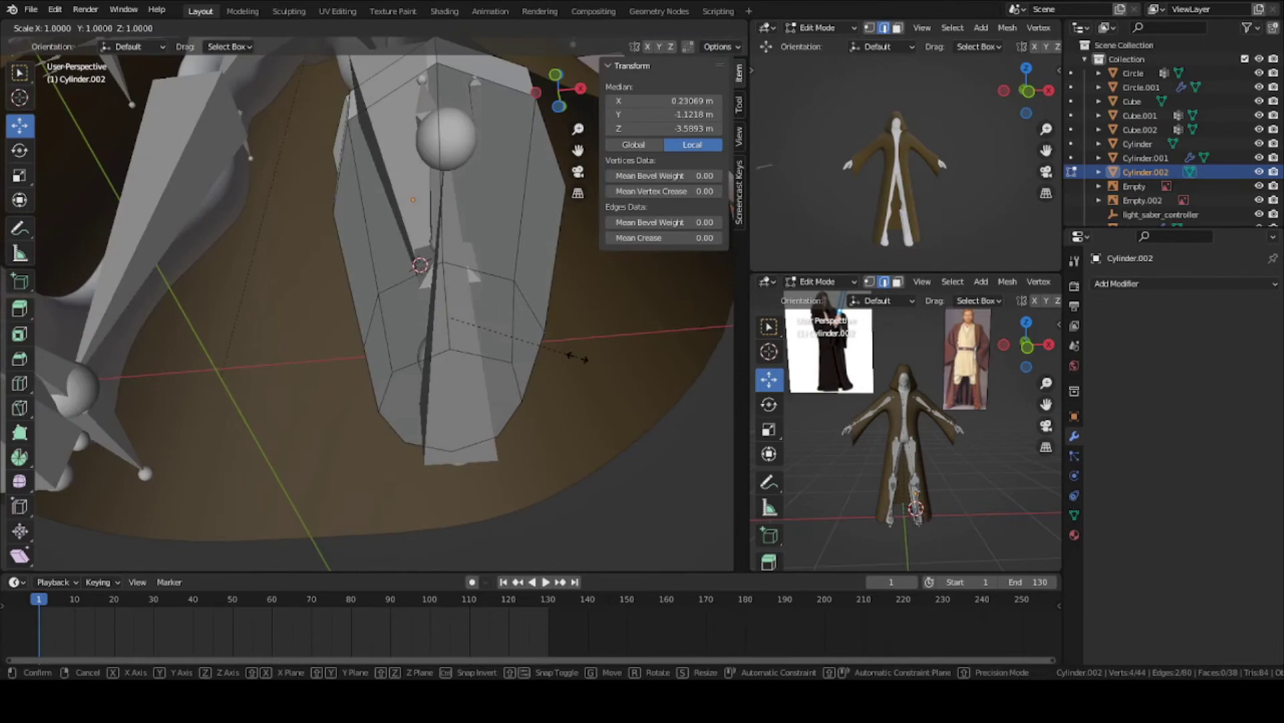
{"action": "key", "text": "x"}
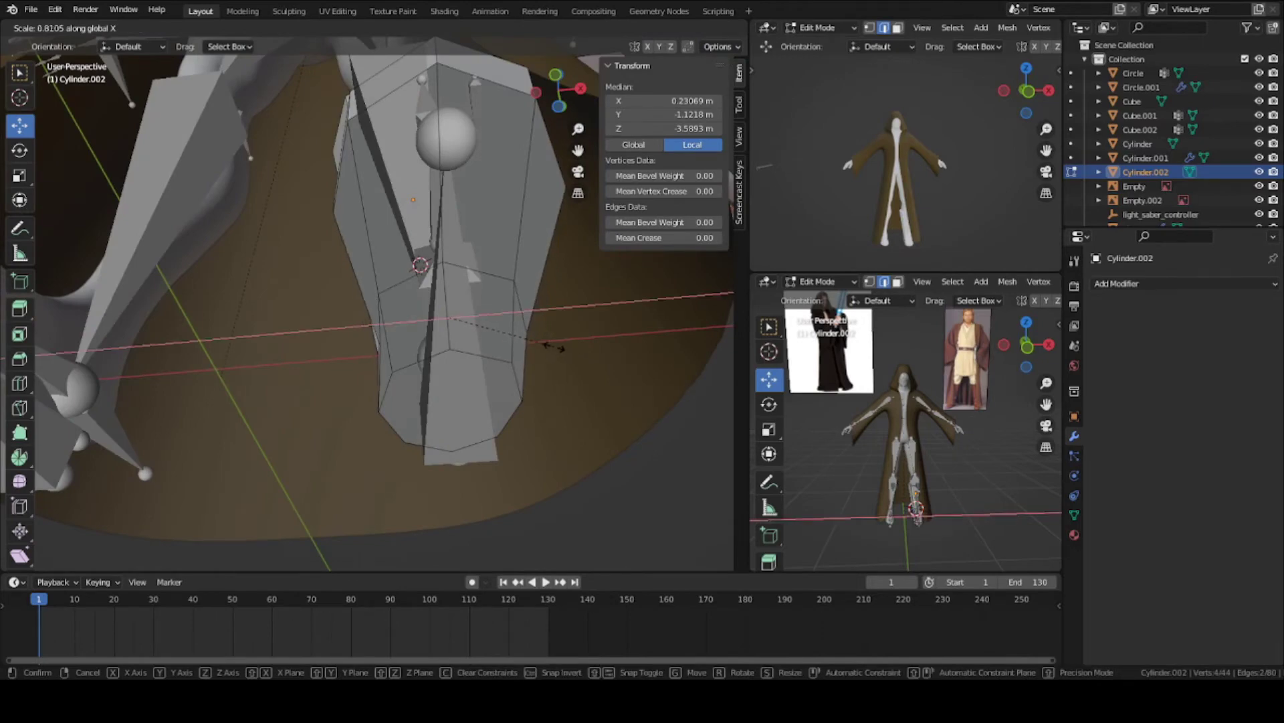
{"action": "left_click", "coordinate": [556, 345]}
Narrow the two side edges further along X with proportional editing, return to Object Mode, and save the file
{"action": "middle_click_drag", "start_coordinate": [554, 344], "coordinate": [541, 290]}
{"action": "key", "text": "s"}
{"action": "key", "text": "x"}
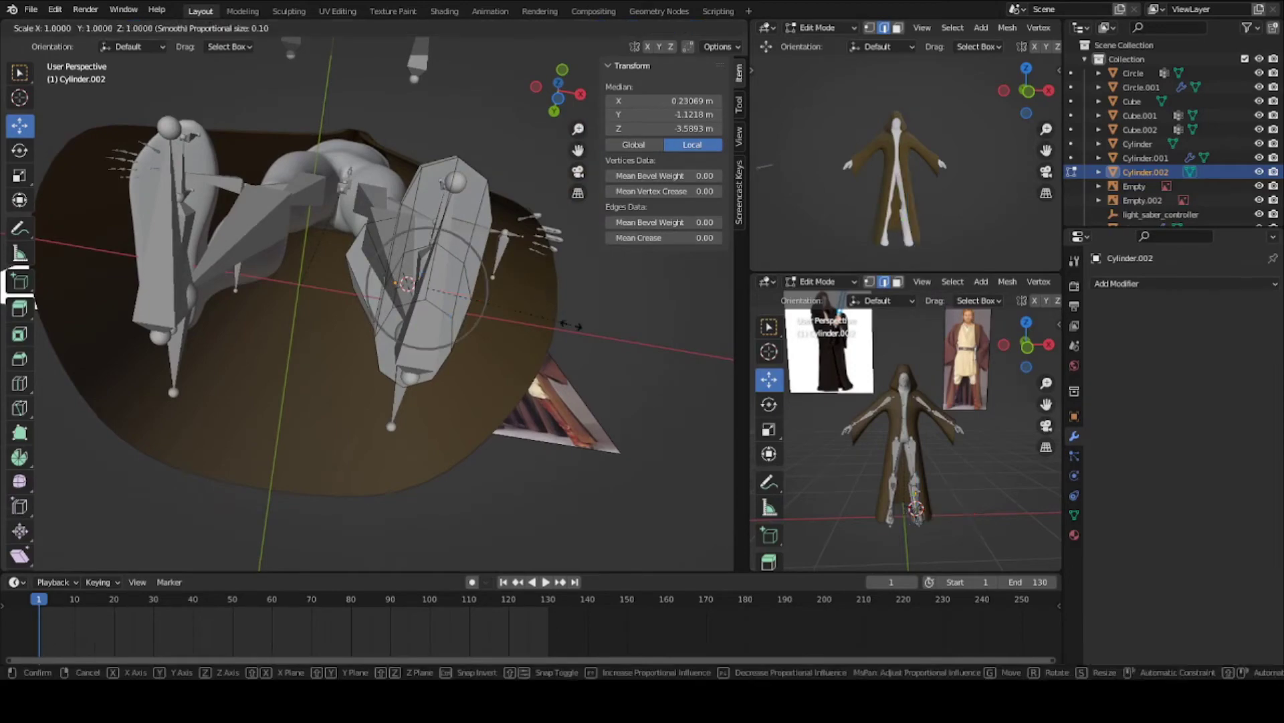
{"action": "left_click", "coordinate": [554, 322]}
{"action": "middle_click_drag", "start_coordinate": [552, 321], "coordinate": [507, 370]}
{"action": "key", "text": "Tab"}
{"action": "key", "text": "ctrl+s"}
{"action": "middle_click_drag", "start_coordinate": [462, 314], "coordinate": [488, 316]}
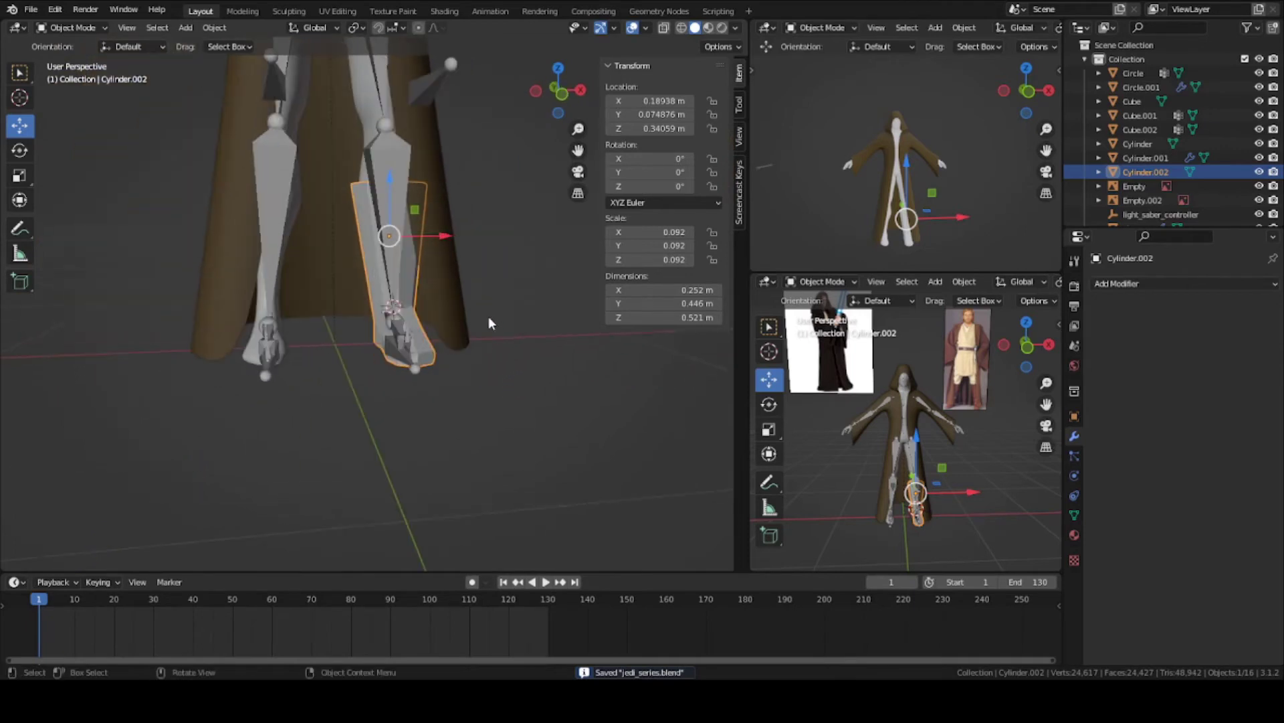
Add a Subdivision Surface modifier to the boot and set its viewport level to 2
{"action": "scroll", "coordinate": [488, 315], "scroll_direction": "up", "scroll_amount": 3}
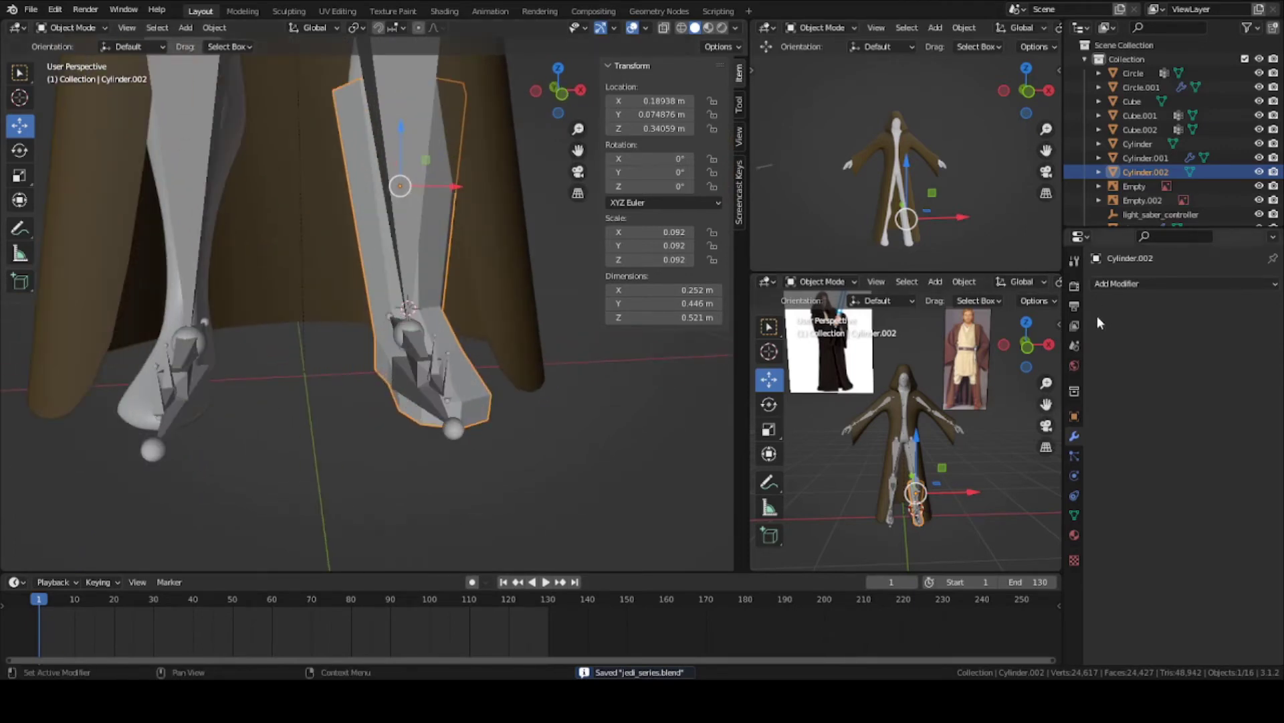
{"action": "left_click", "coordinate": [1116, 283]}
{"action": "left_click", "coordinate": [1002, 543]}
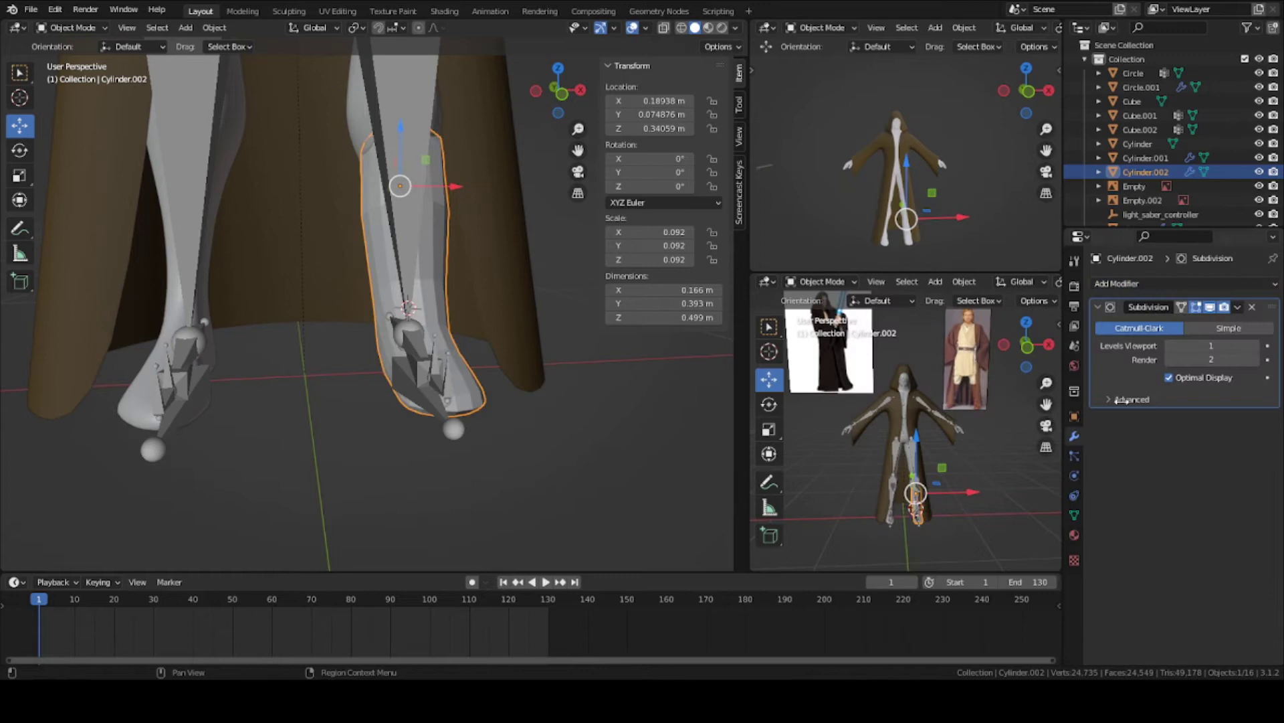
{"action": "left_click", "coordinate": [1254, 347]}
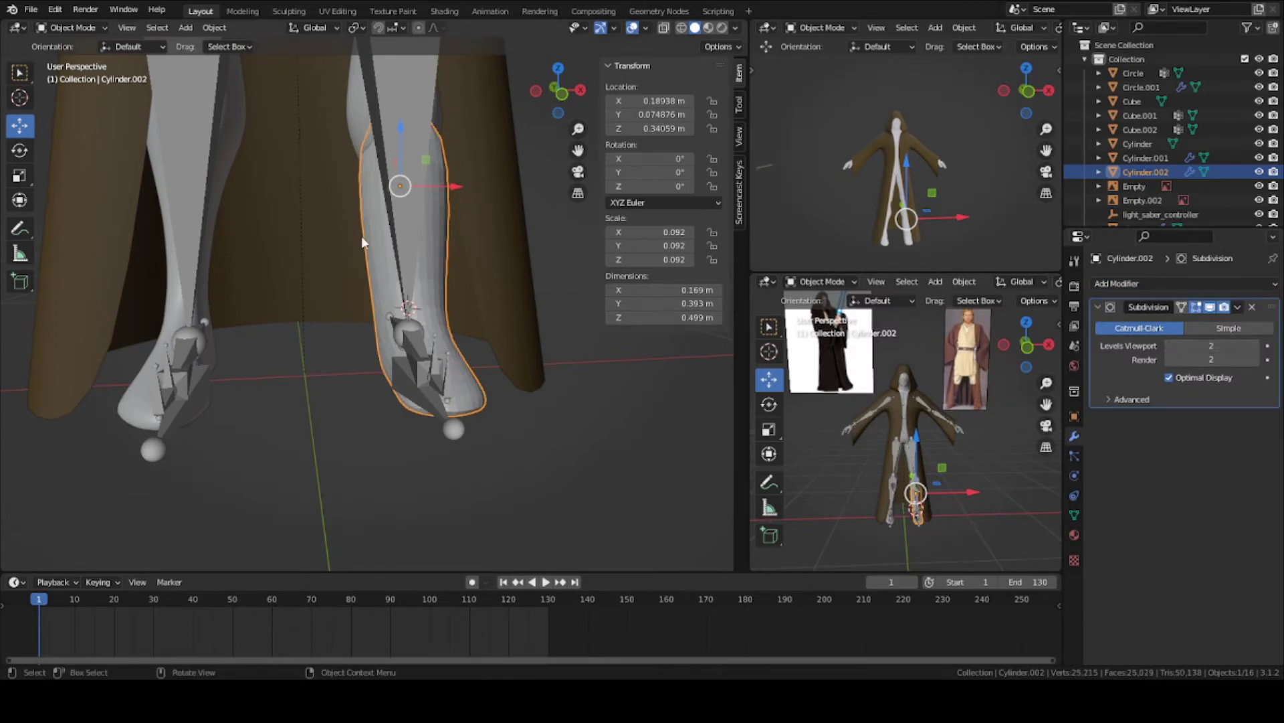
Add supporting loop cuts close to the boot's top rim, factor about -0.977, and just above the ankle, factor about 0.881
{"action": "key", "text": "Tab"}
{"action": "key", "text": "ctrl+r"}
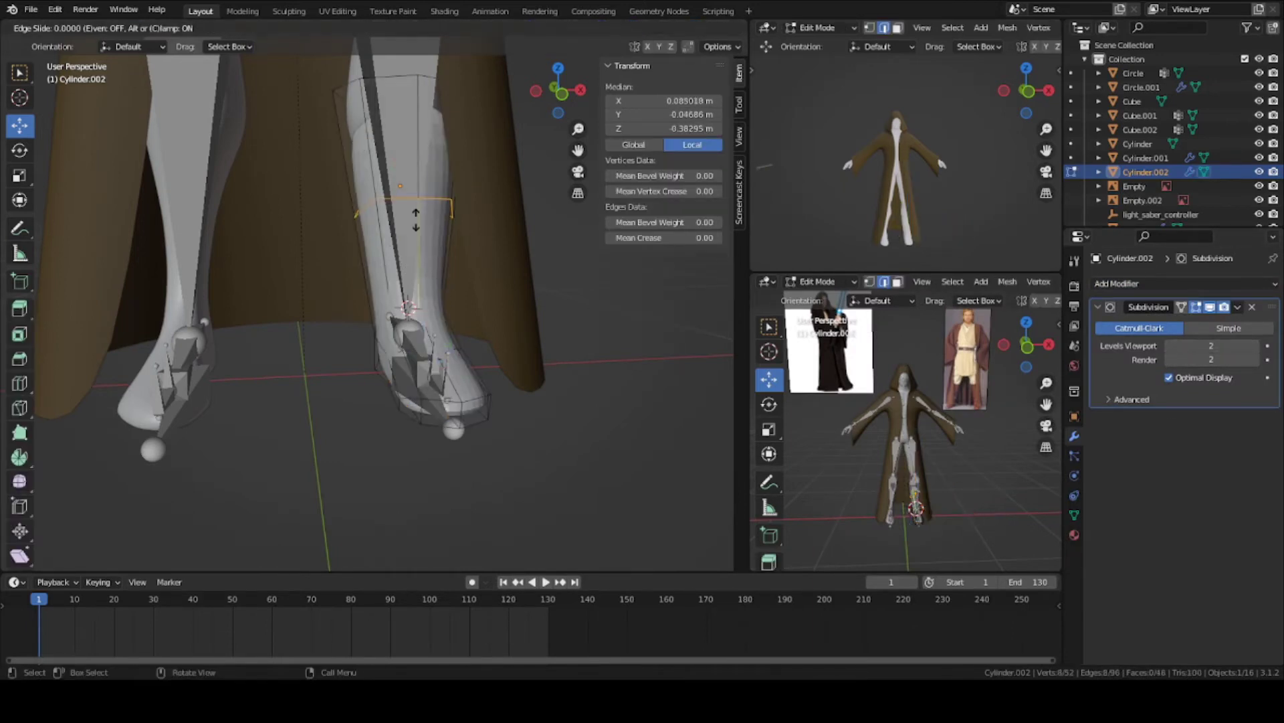
{"action": "left_click", "coordinate": [409, 201]}
{"action": "left_click", "coordinate": [395, 105]}
{"action": "key", "text": "ctrl+r"}
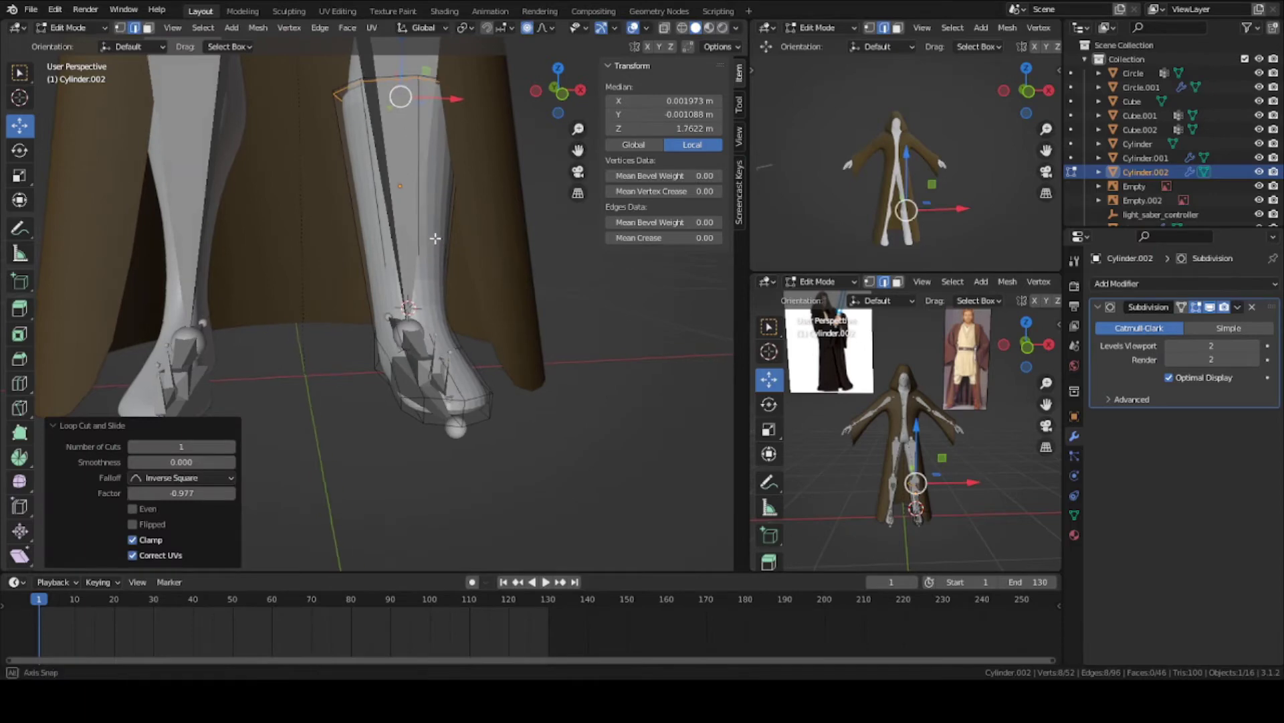
{"action": "left_click", "coordinate": [411, 194]}
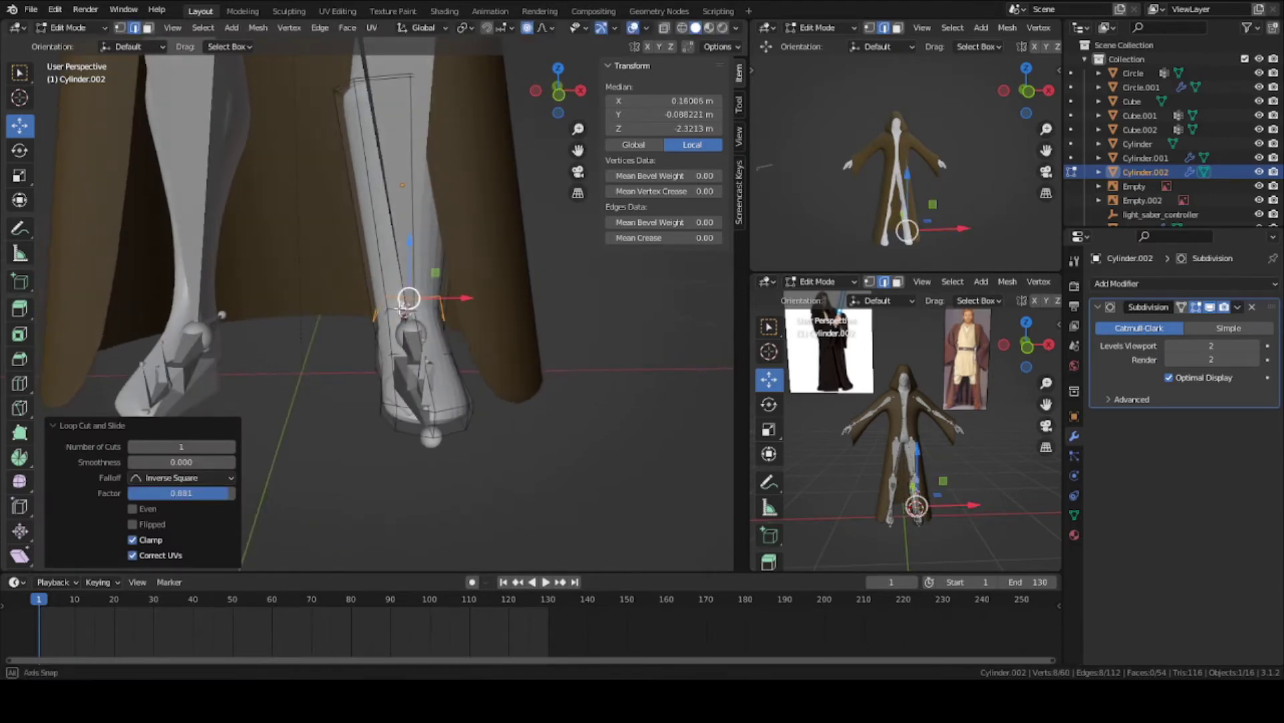
{"action": "middle_click_drag", "start_coordinate": [404, 309], "coordinate": [455, 334]}
Try to add a loop cut on the side of the foot near the heel, and undo it
{"action": "key", "text": "3"}
{"action": "left_click", "coordinate": [379, 372]}
{"action": "middle_click_drag", "start_coordinate": [379, 372], "coordinate": [441, 392]}
{"action": "key", "text": "ctrl+r"}
{"action": "left_click", "coordinate": [372, 396]}
{"action": "left_click", "coordinate": [367, 386]}
{"action": "key", "text": "ctrl+z"}
Add a loop cut around the foot close to the sole with a factor of about -0.904, and check it in Object Mode
{"action": "middle_click_drag", "start_coordinate": [348, 396], "coordinate": [379, 398]}
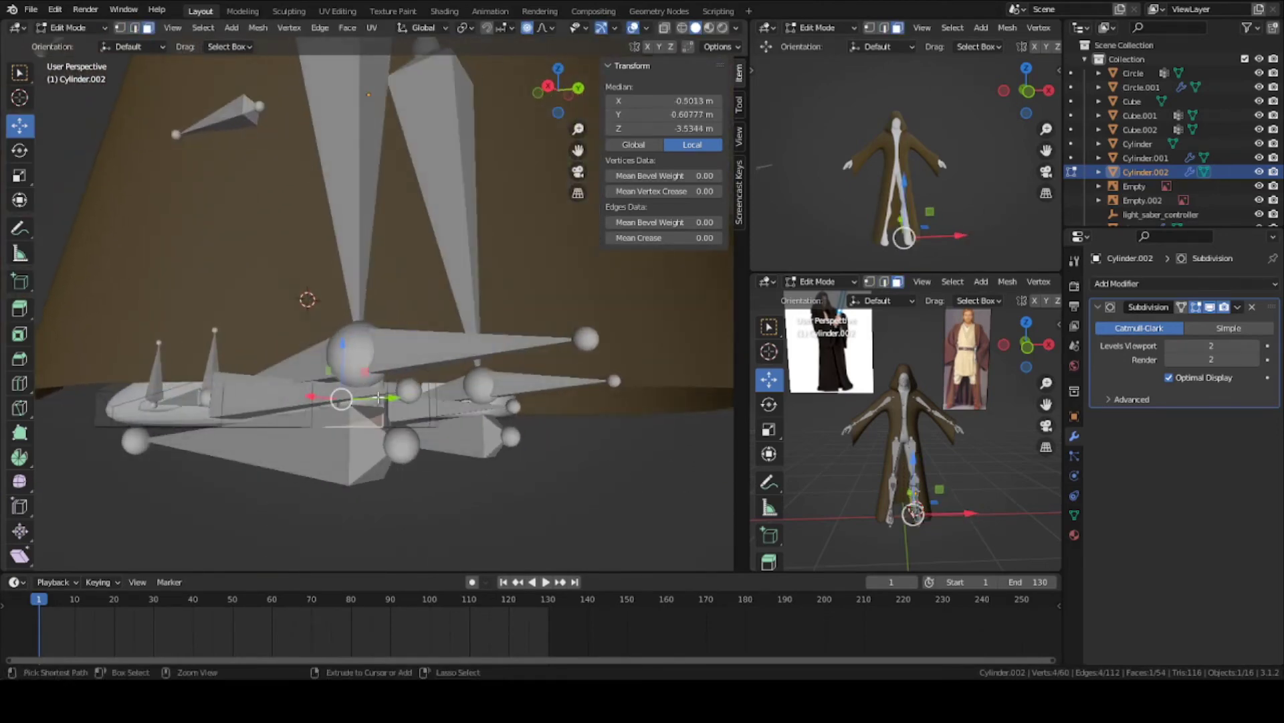
{"action": "key", "text": "ctrl+r"}
{"action": "left_click", "coordinate": [379, 398]}
{"action": "left_click", "coordinate": [362, 458]}
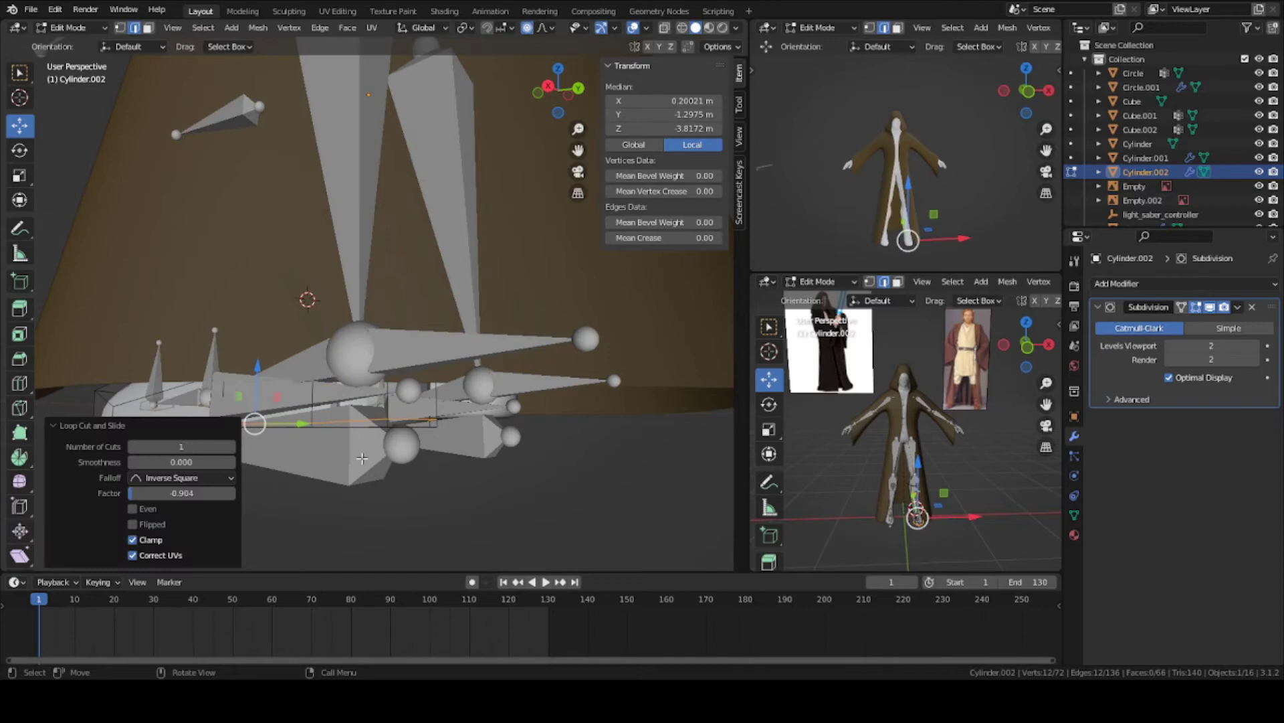
{"action": "scroll", "coordinate": [361, 458], "scroll_direction": "down", "scroll_amount": 2}
{"action": "key", "text": "Tab"}
{"action": "middle_click_drag", "start_coordinate": [317, 403], "coordinate": [518, 396]}
Return to Edit Mode, deselect the whole boot mesh, inspect the foot, and save the file
{"action": "key", "text": "Tab"}
{"action": "scroll", "coordinate": [503, 394], "scroll_direction": "up", "scroll_amount": 2}
{"action": "key", "text": "3"}
{"action": "key", "text": "a"}
{"action": "key", "text": "alt+a"}
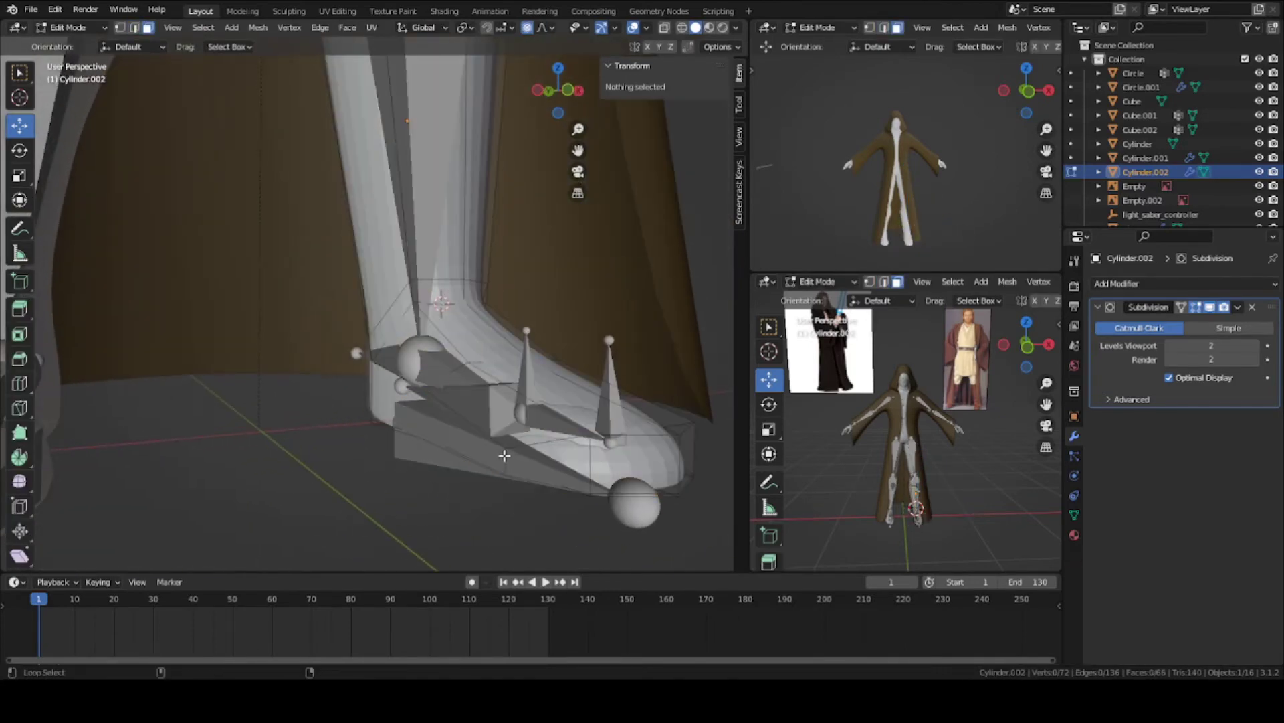
{"action": "middle_click_drag", "start_coordinate": [463, 359], "coordinate": [440, 333]}
{"action": "middle_click_drag", "start_coordinate": [417, 423], "coordinate": [432, 468]}
{"action": "key", "text": "ctrl+s"}
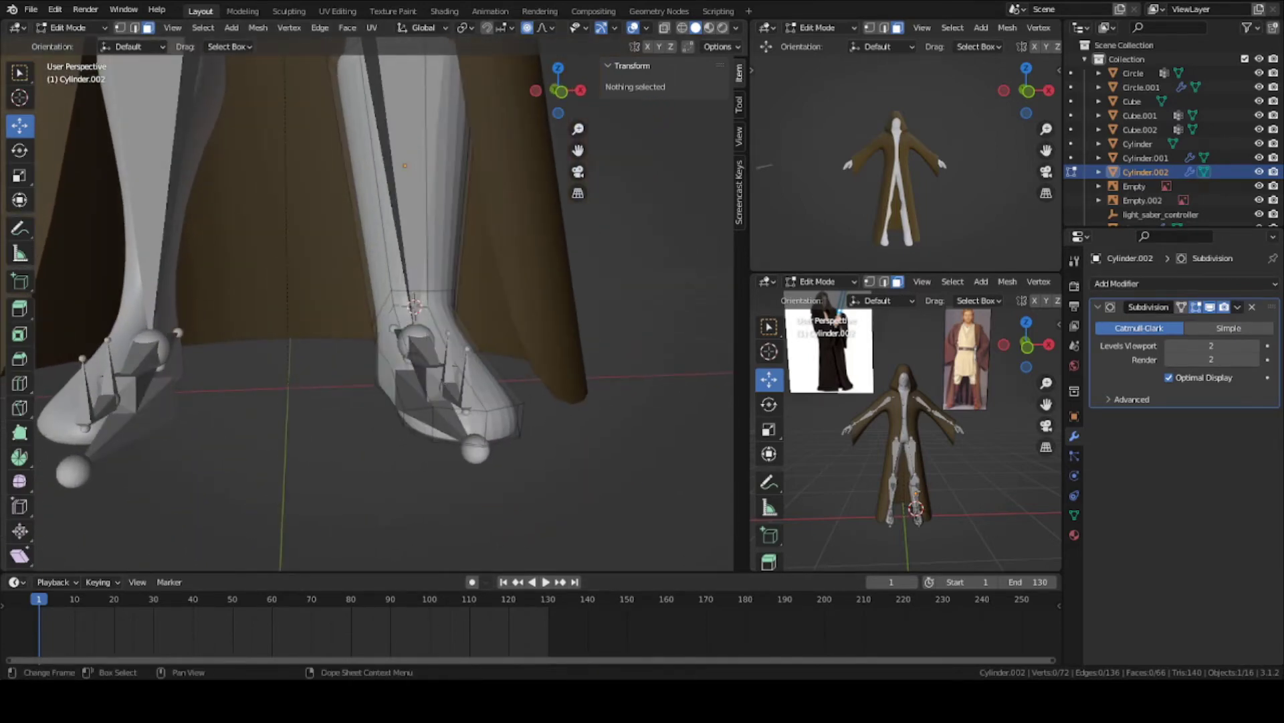
Select the loop around the boot's ankle and scale it along X and along Y with proportional editing
{"action": "key", "text": "s"}
{"action": "left_click", "coordinate": [396, 295], "text": "alt"}
{"action": "key", "text": "s"}
{"action": "key", "text": "x"}
{"action": "left_click", "coordinate": [506, 361]}
{"action": "middle_click_drag", "start_coordinate": [506, 360], "coordinate": [545, 359]}
{"action": "key", "text": "s"}
{"action": "key", "text": "y"}
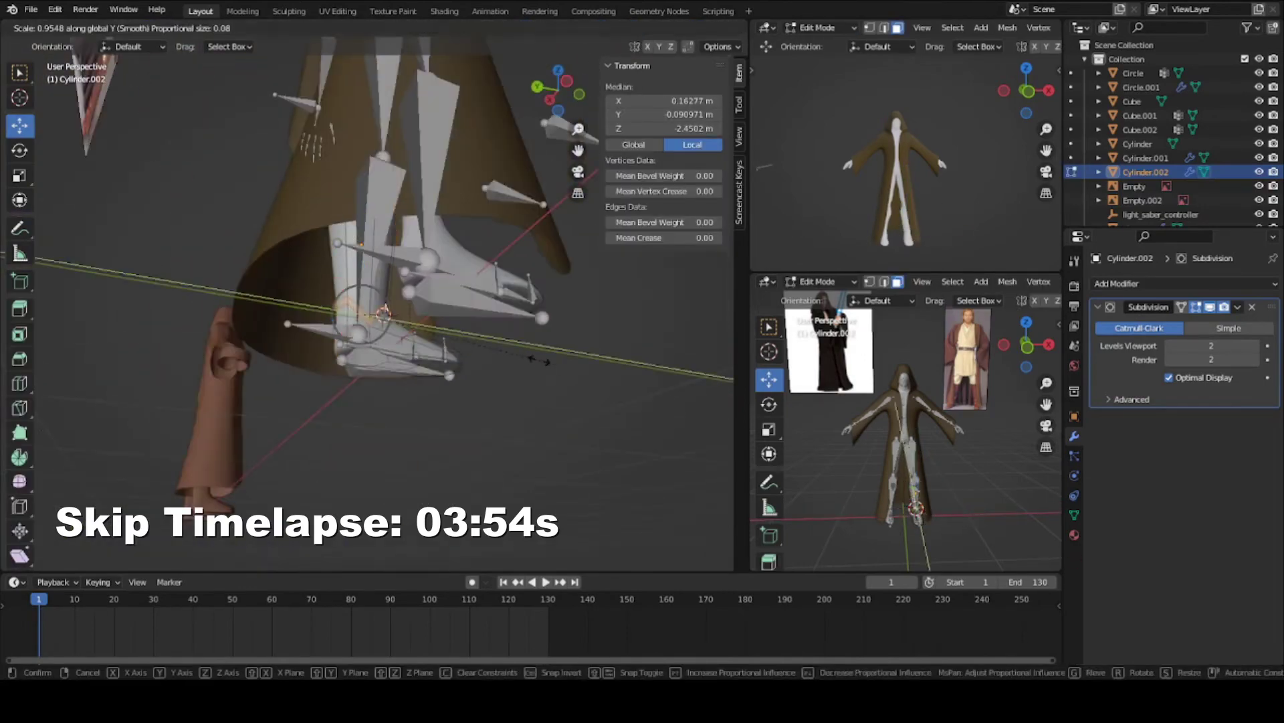
{"action": "left_click", "coordinate": [545, 358]}
Scale the whole boot object up to 0.095
{"action": "key", "text": "Tab"}
{"action": "key", "text": "s"}
{"action": "key", "text": "Tab"}
Adjust the boot's mesh along Z to refit it around the leg, return to Object Mode, and save the file
{"action": "key", "text": "g"}
{"action": "key", "text": "z"}
{"action": "middle_click_drag", "start_coordinate": [478, 397], "coordinate": [355, 373]}
{"action": "key", "text": "g"}
{"action": "key", "text": "z"}
{"action": "left_click", "coordinate": [575, 381]}
{"action": "key", "text": "Tab"}
{"action": "scroll", "coordinate": [473, 364], "scroll_direction": "down", "scroll_amount": 5}
{"action": "left_click", "coordinate": [355, 373]}
{"action": "key", "text": "ctrl+s"}
Reselect the boot, save the file, and shade the boot smooth
{"action": "middle_click_drag", "start_coordinate": [896, 174], "coordinate": [943, 165]}
{"action": "scroll", "coordinate": [371, 332], "scroll_direction": "down", "scroll_amount": 4}
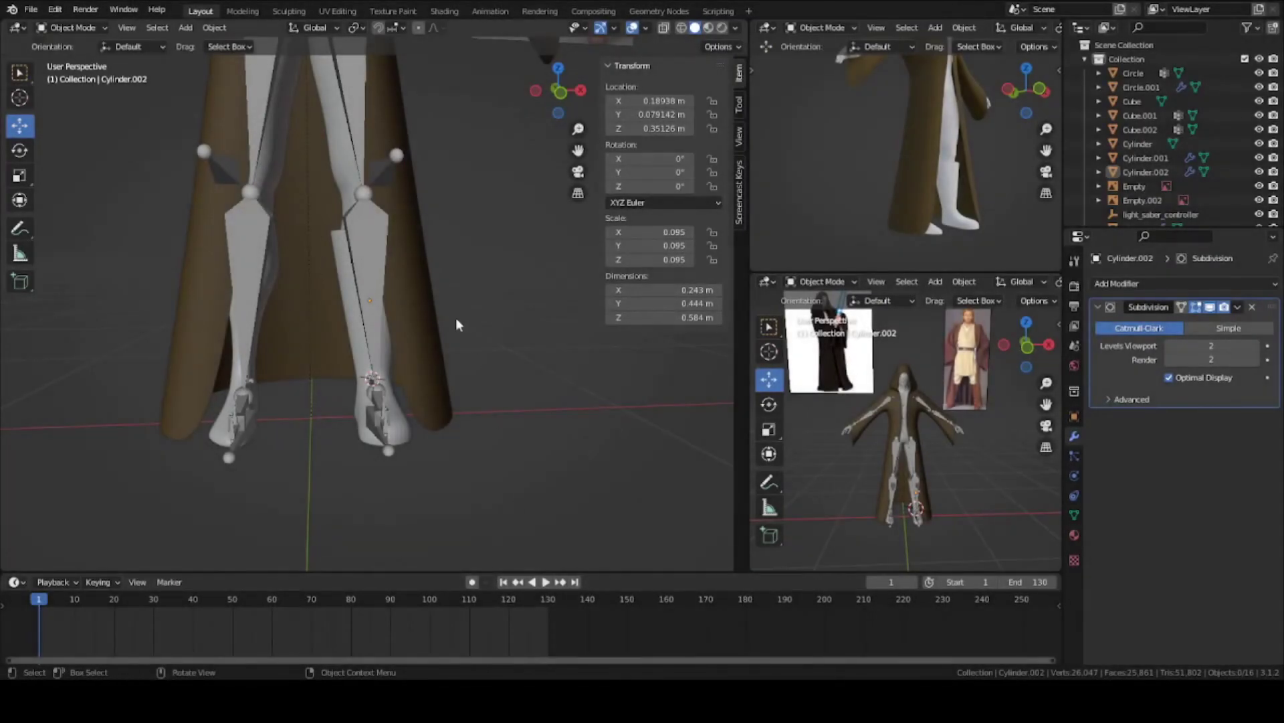
{"action": "scroll", "coordinate": [457, 324], "scroll_direction": "up", "scroll_amount": 3}
{"action": "left_click", "coordinate": [323, 332]}
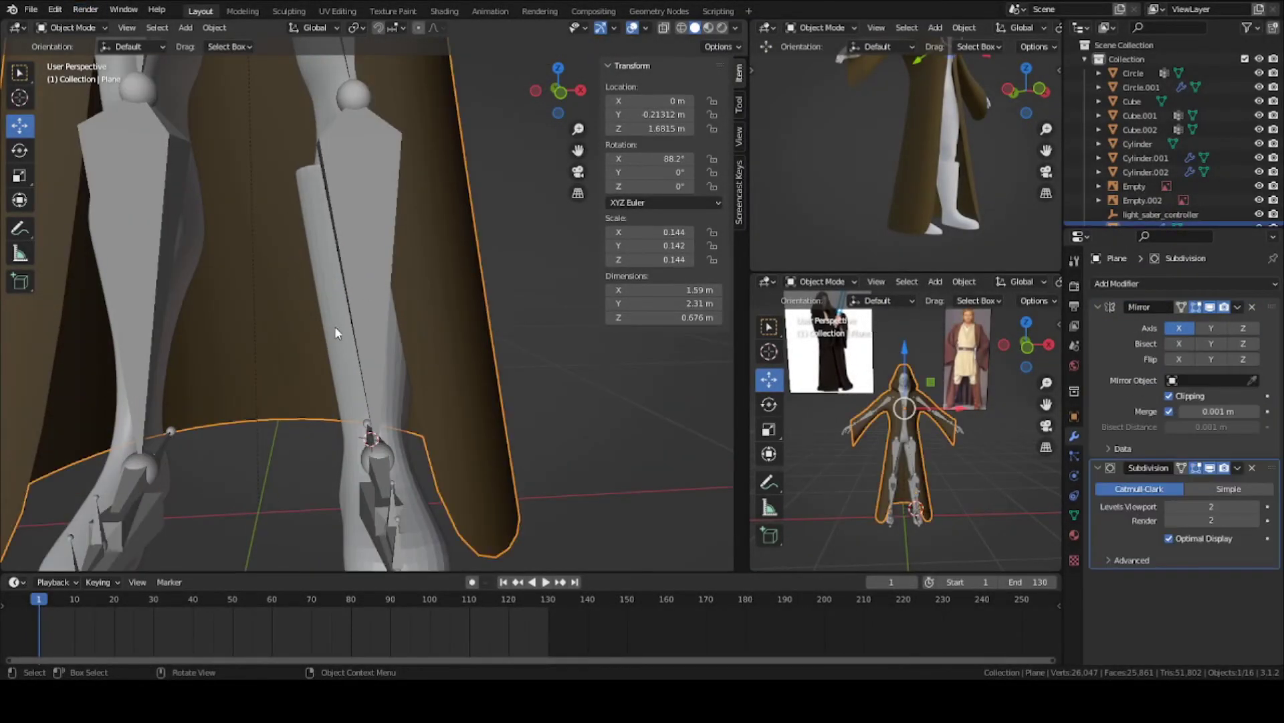
{"action": "left_click", "coordinate": [336, 329]}
{"action": "middle_click_drag", "start_coordinate": [336, 329], "coordinate": [433, 368]}
{"action": "key", "text": "ctrl+s"}
{"action": "right_click", "coordinate": [419, 359]}
{"action": "left_click", "coordinate": [412, 361]}
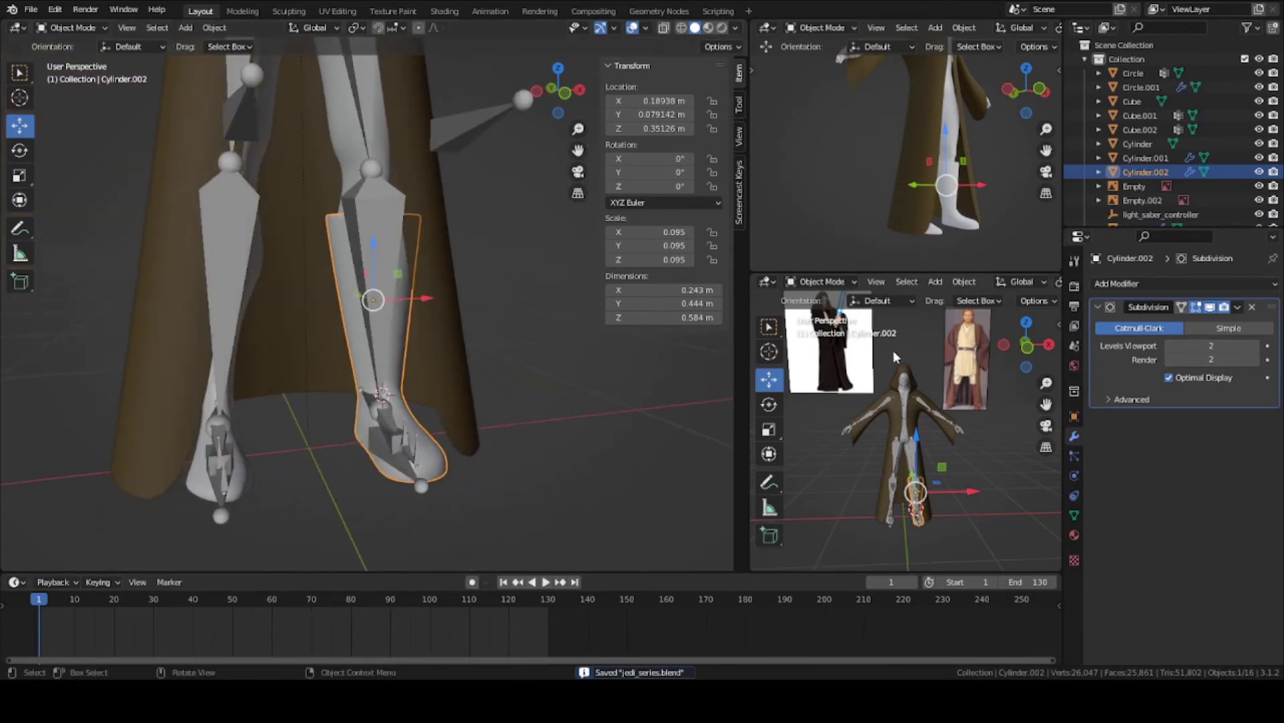
Apply the boot's Subdivision modifier
{"action": "mouse_move", "coordinate": [430, 295]}
{"action": "middle_mouse_down"}
{"action": "mouse_move", "coordinate": [376, 282]}
{"action": "mouse_move", "coordinate": [451, 284]}
{"action": "middle_mouse_up"}
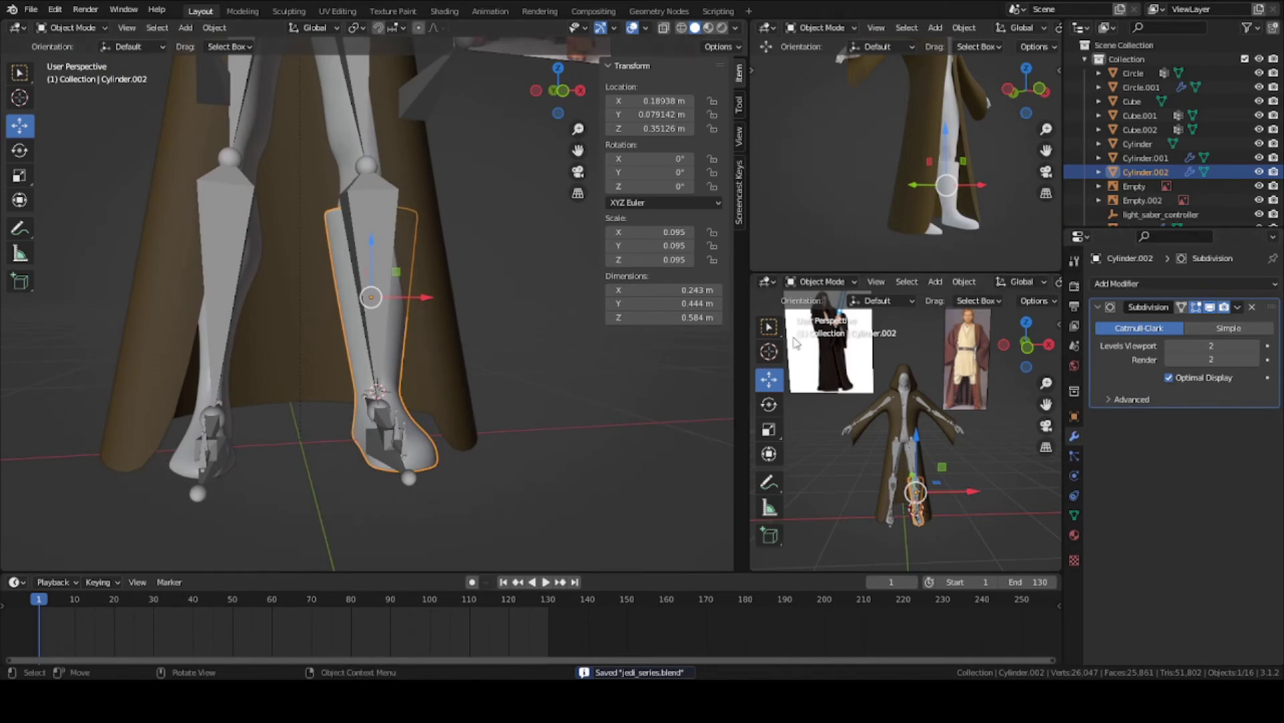
{"action": "left_click", "coordinate": [1238, 308]}
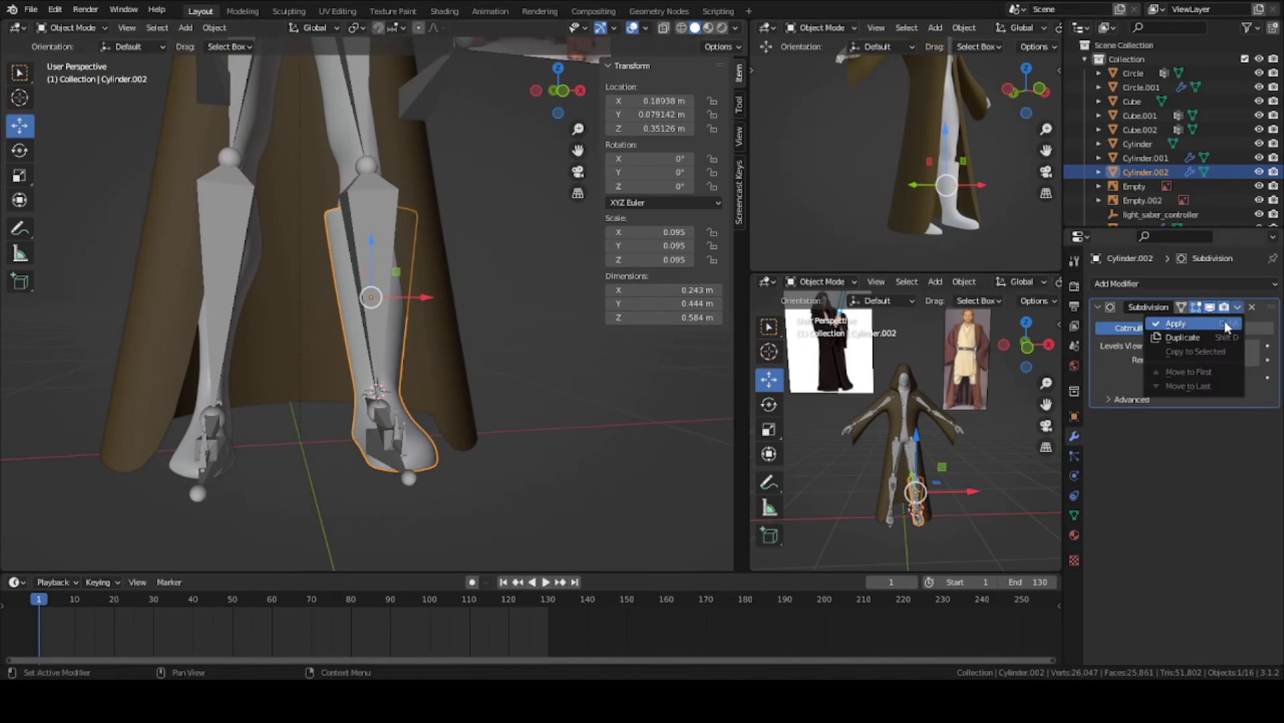
{"action": "left_click", "coordinate": [1158, 341]}
Add a Mirror modifier to the boot on the X axis, using the BaseSpiderMan body as the mirror object
{"action": "left_click", "coordinate": [1142, 284]}
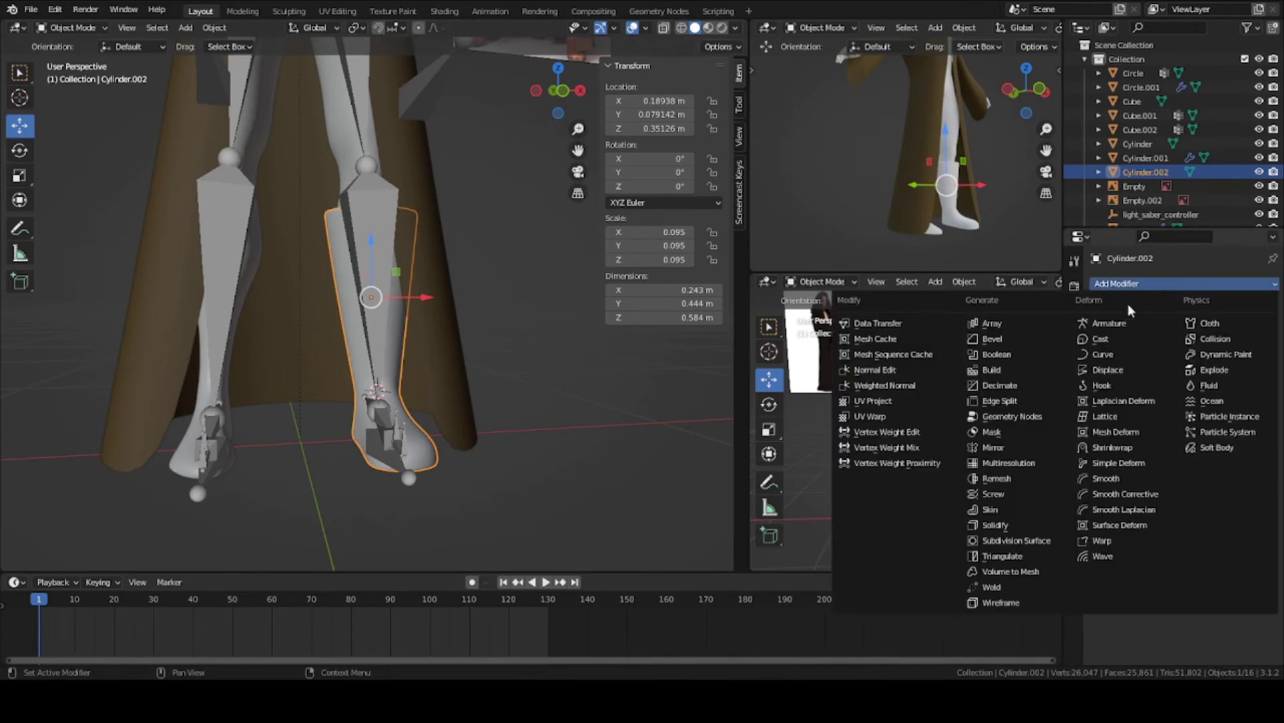
{"action": "left_click", "coordinate": [983, 450]}
{"action": "left_click", "coordinate": [1252, 380]}
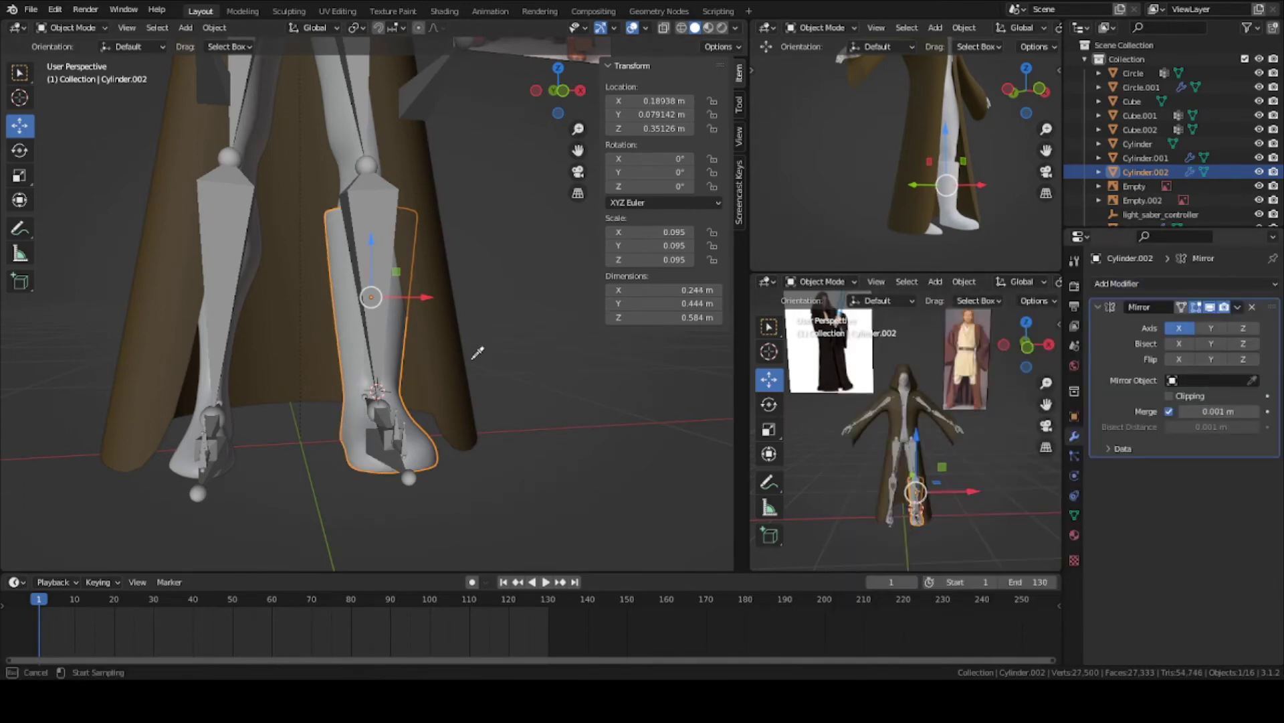
{"action": "left_click", "coordinate": [260, 236]}
{"action": "middle_click_drag", "start_coordinate": [399, 337], "coordinate": [415, 333]}
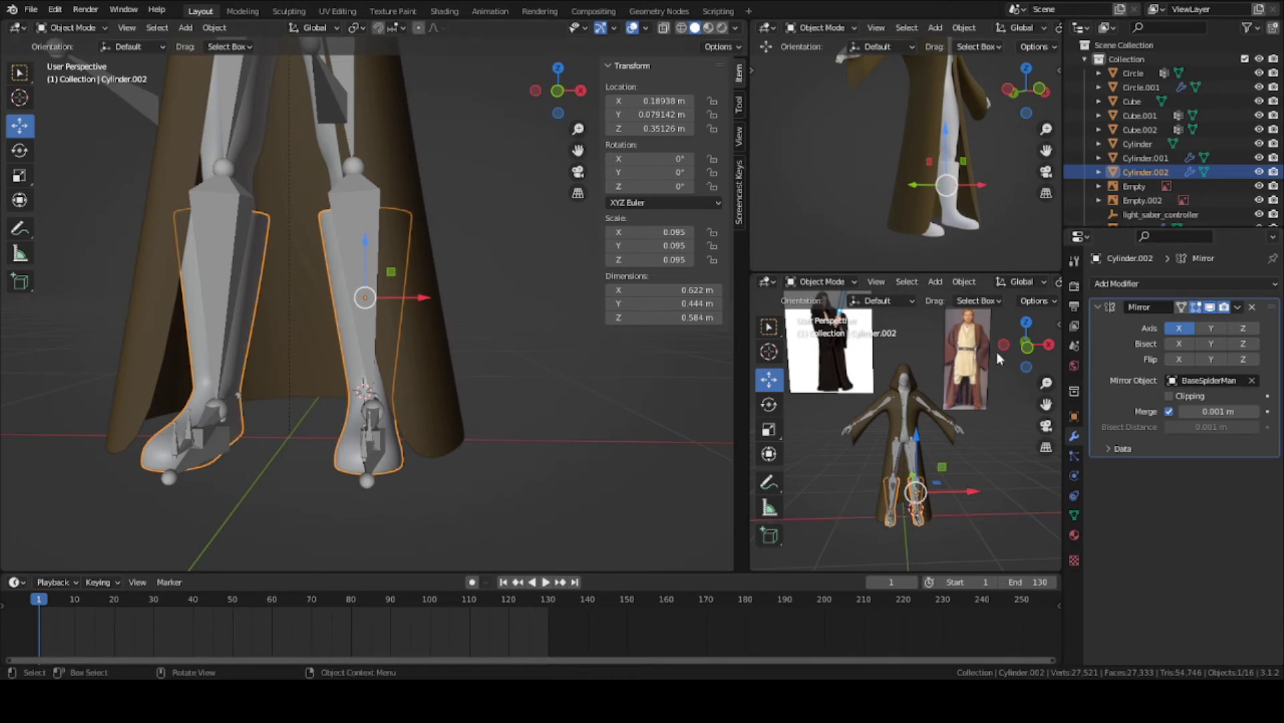
Apply the Mirror modifier and separate the whole mesh by loose parts into two boot objects
{"action": "left_click", "coordinate": [1237, 307]}
{"action": "left_click", "coordinate": [1168, 323]}
{"action": "key", "text": "Tab"}
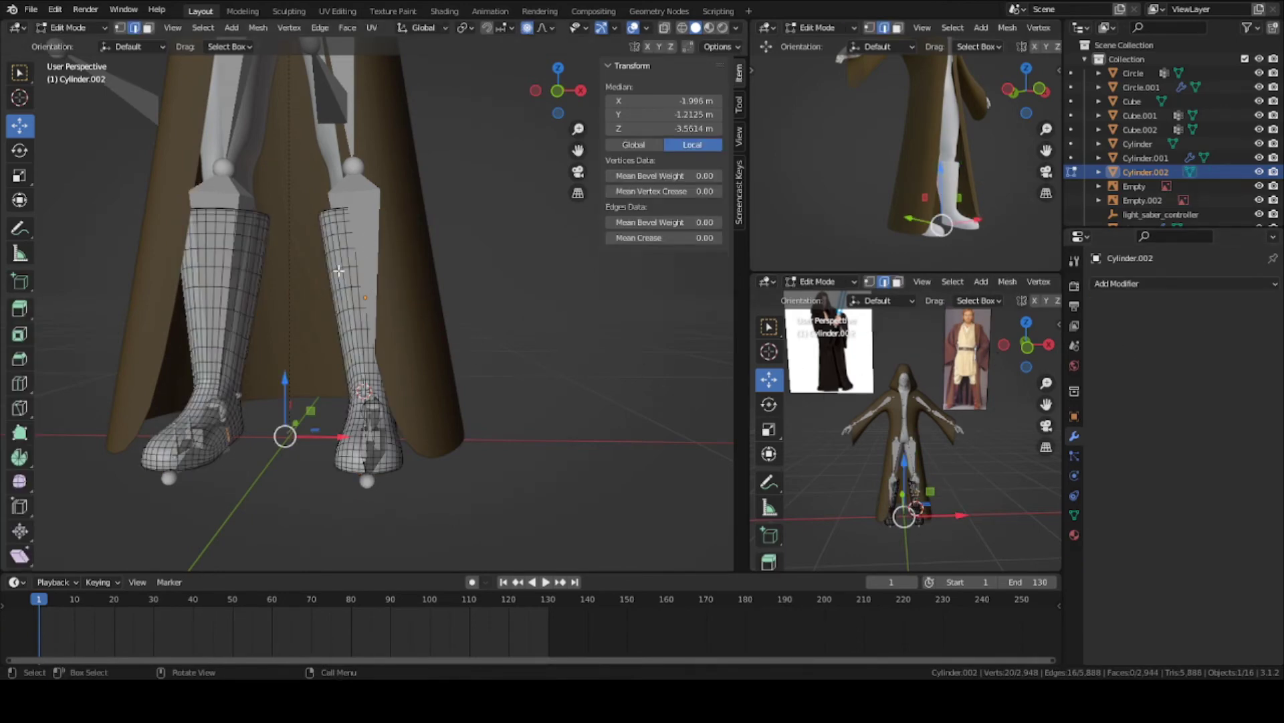
{"action": "key", "text": "a"}
{"action": "key", "text": "p"}
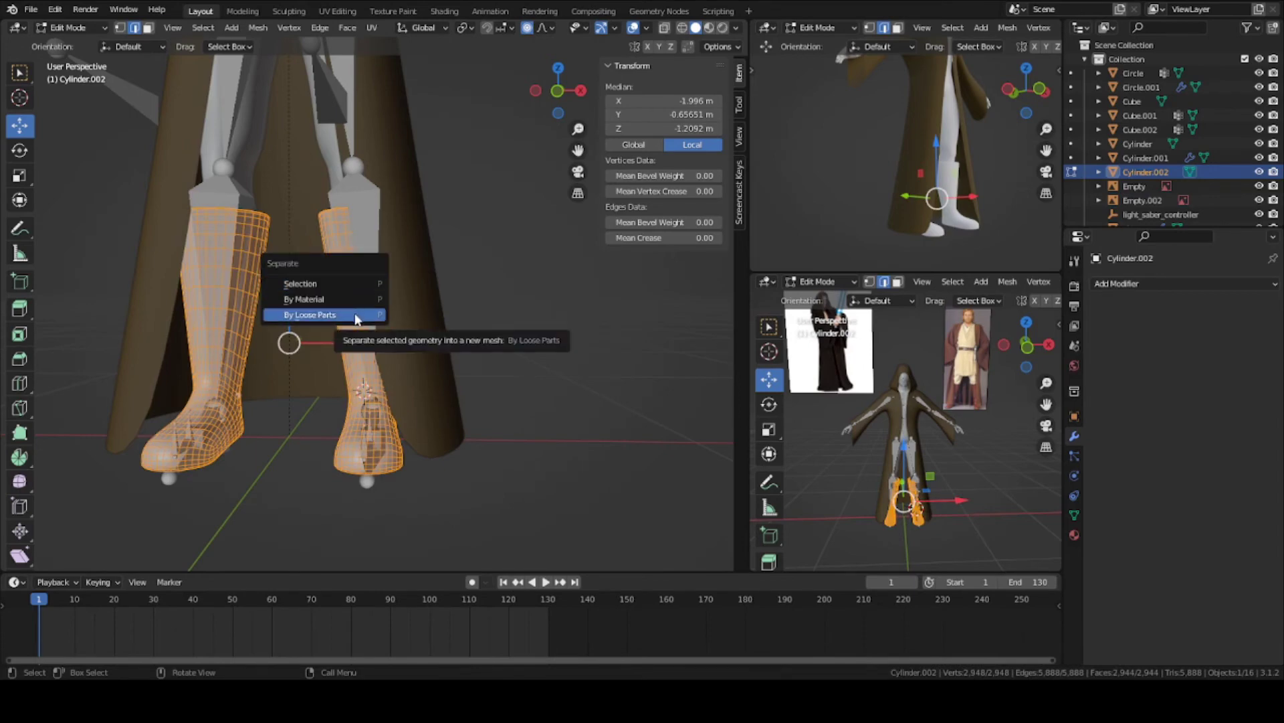
{"action": "left_click", "coordinate": [354, 315]}
{"action": "key", "text": "Tab"}
Select both boots, set their origins with Origin to Geometry, and save the file
{"action": "left_click", "coordinate": [247, 285]}
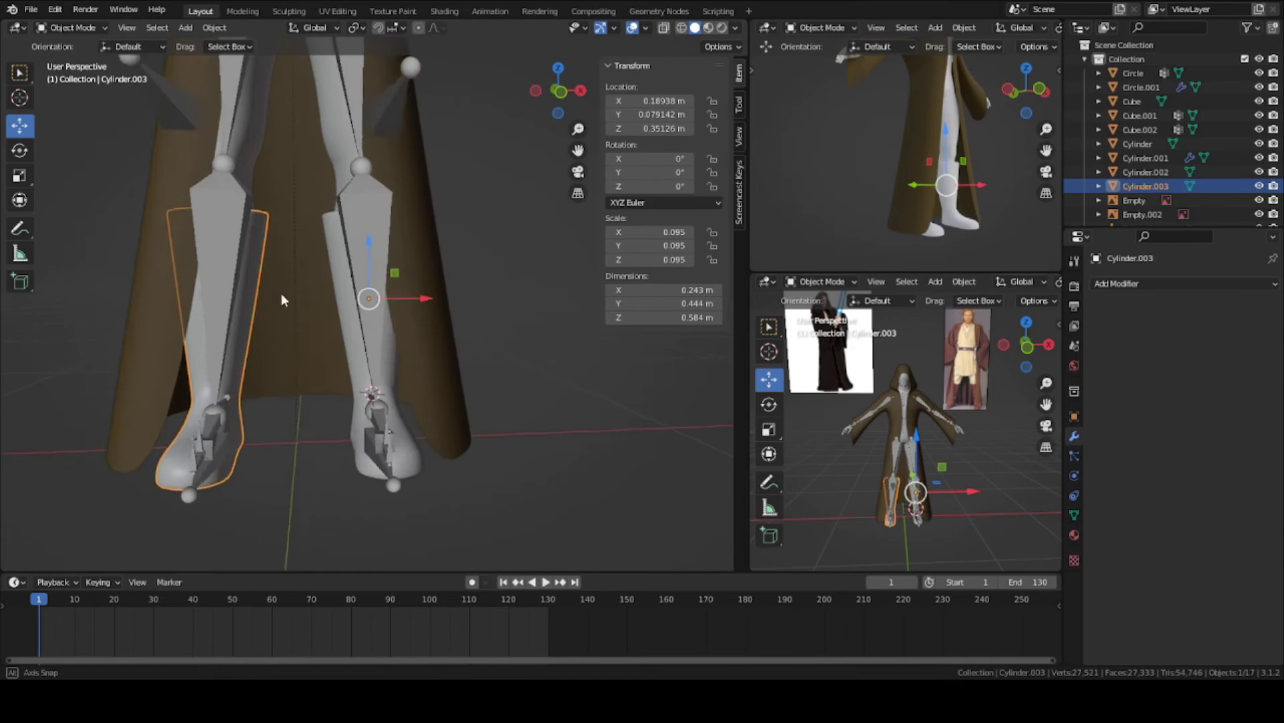
{"action": "left_click", "coordinate": [374, 321], "text": "shift"}
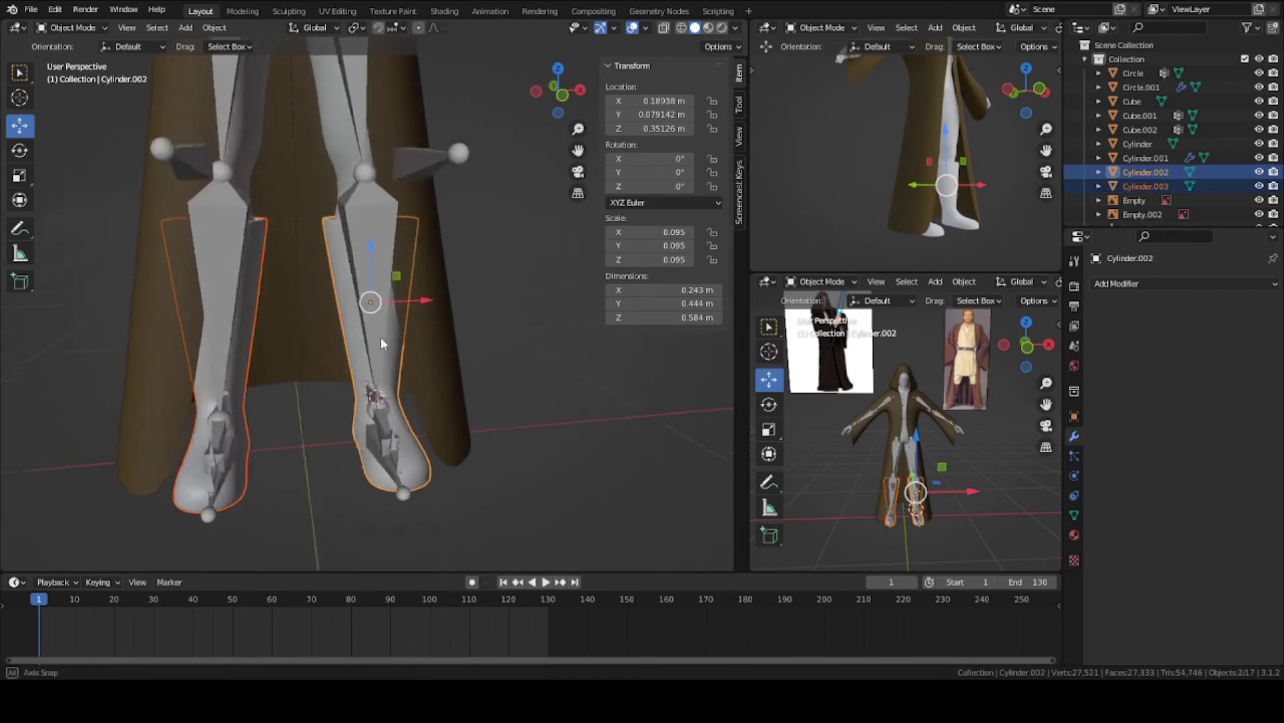
{"action": "middle_click_drag", "start_coordinate": [380, 336], "coordinate": [246, 288]}
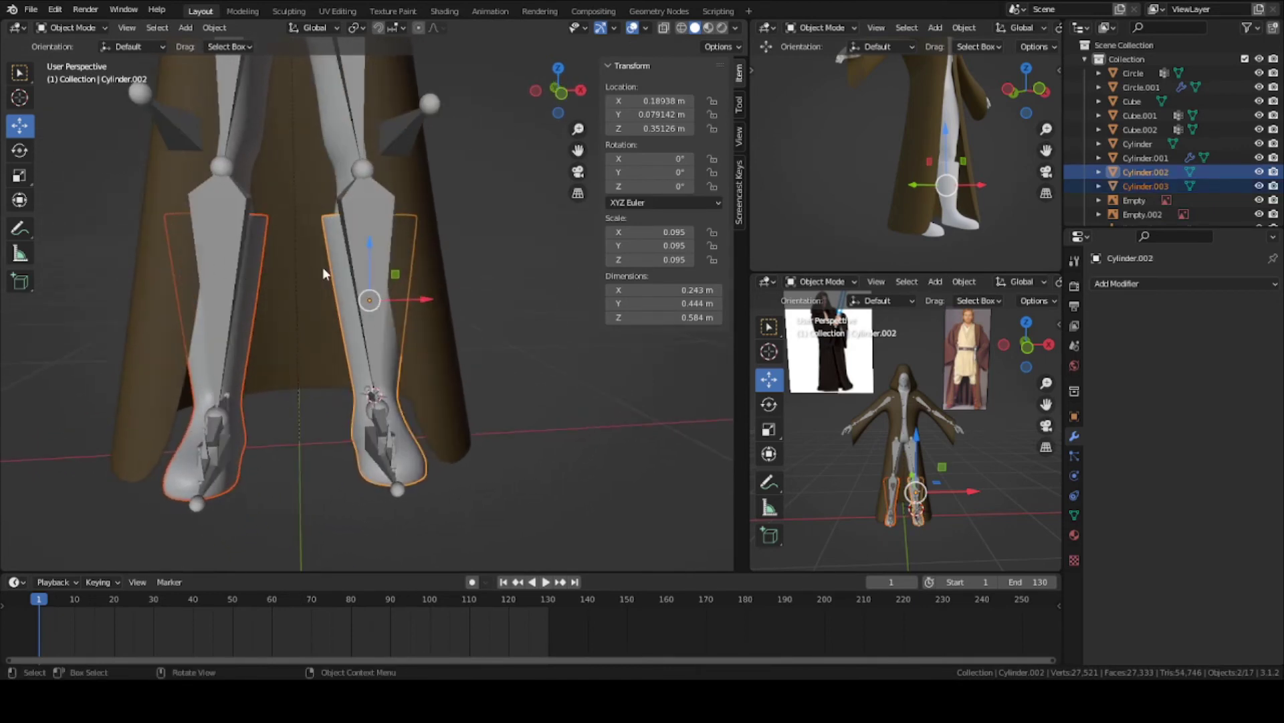
{"action": "middle_click_drag", "start_coordinate": [324, 273], "coordinate": [359, 330]}
{"action": "right_click", "coordinate": [355, 330]}
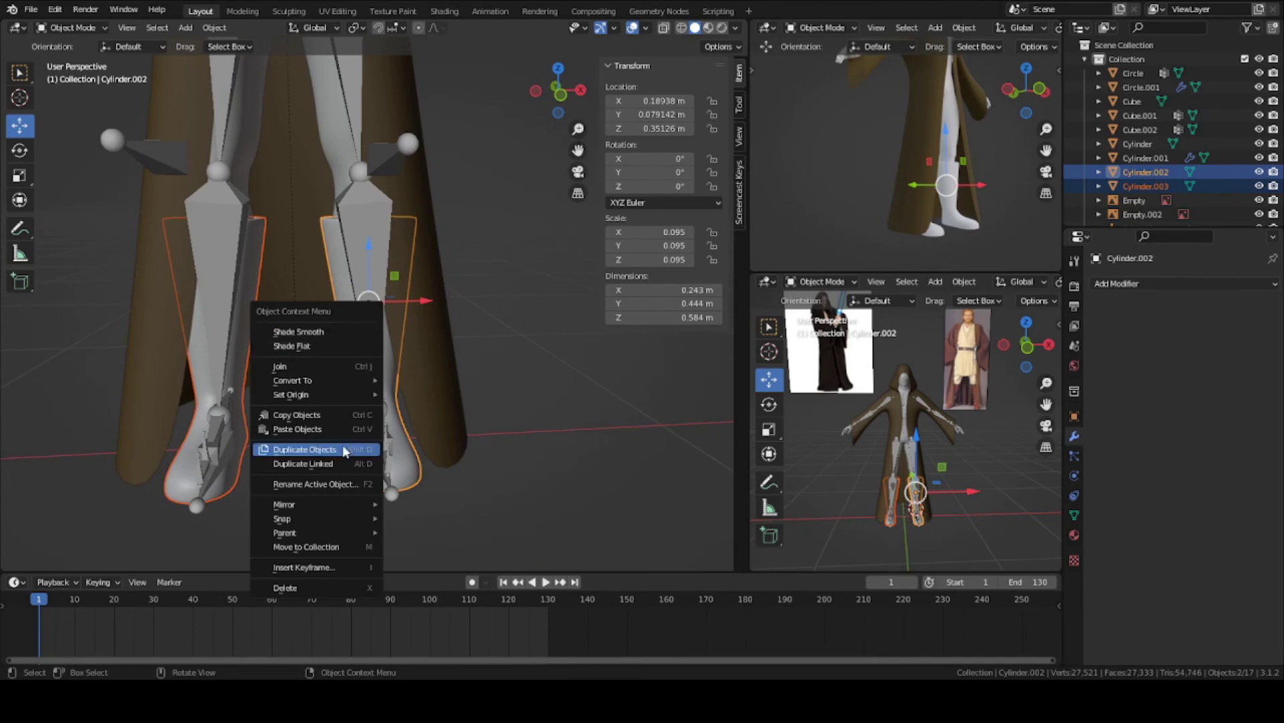
{"action": "mouse_move", "coordinate": [320, 396]}
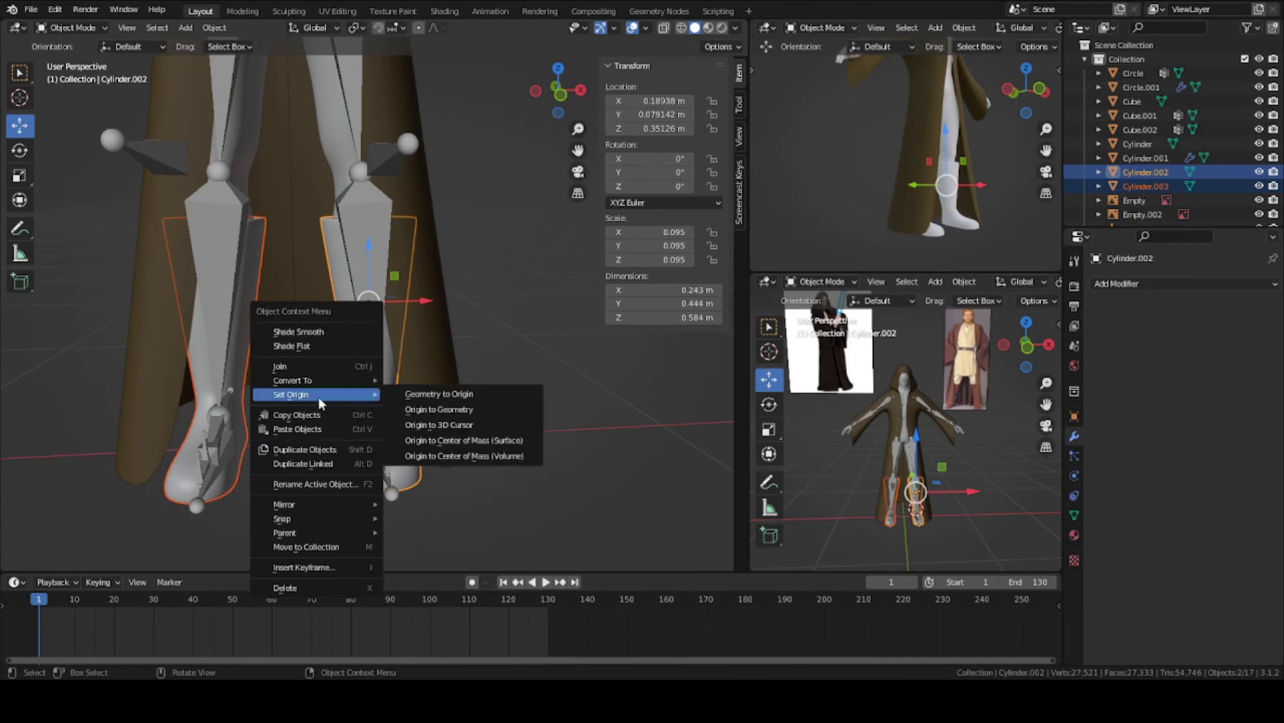
{"action": "left_click", "coordinate": [441, 409]}
{"action": "middle_click_drag", "start_coordinate": [405, 350], "coordinate": [433, 496]}
{"action": "key", "text": "ctrl+s"}
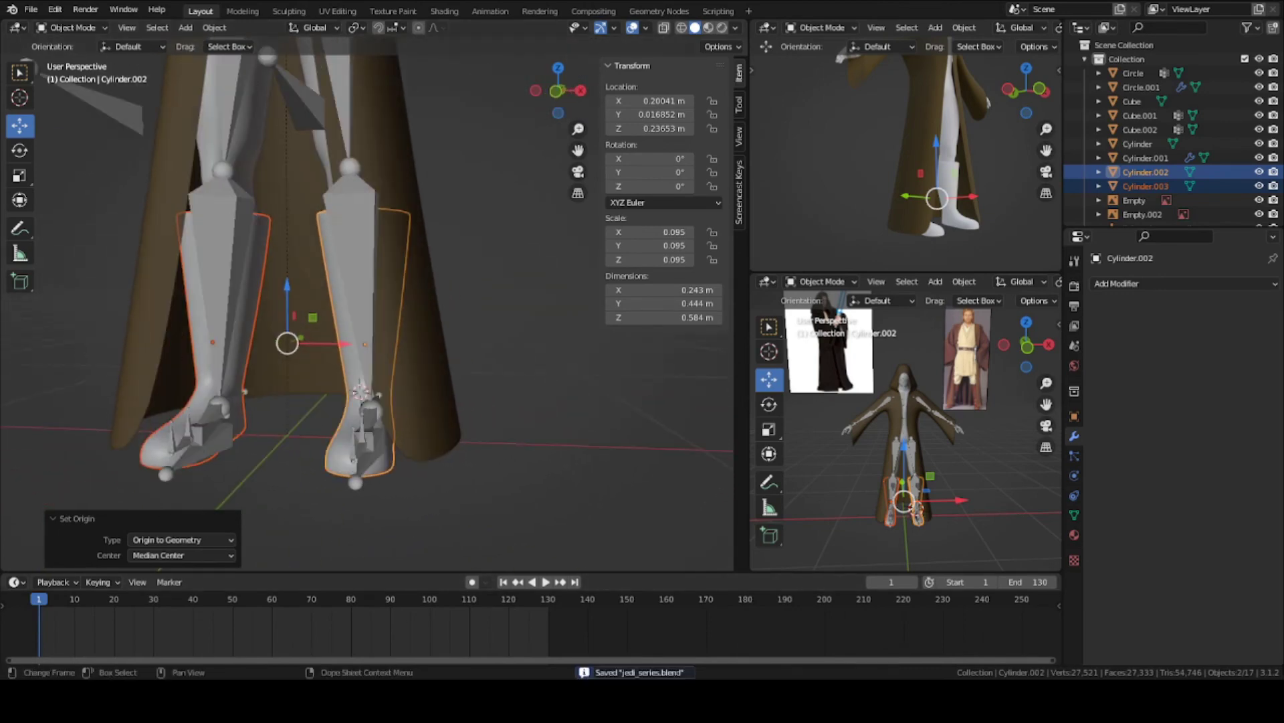
Create a new material on the active boot and name it brown_boot
{"action": "left_click", "coordinate": [1074, 534]}
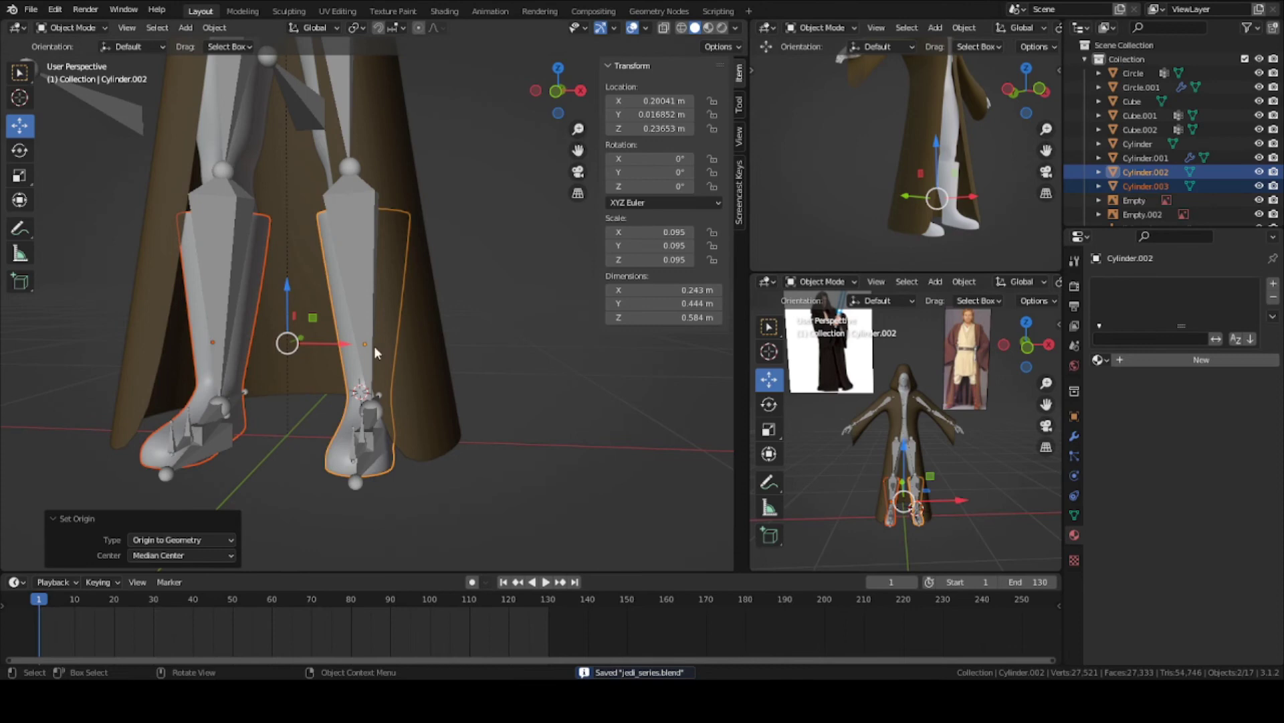
{"action": "left_click", "coordinate": [1129, 360]}
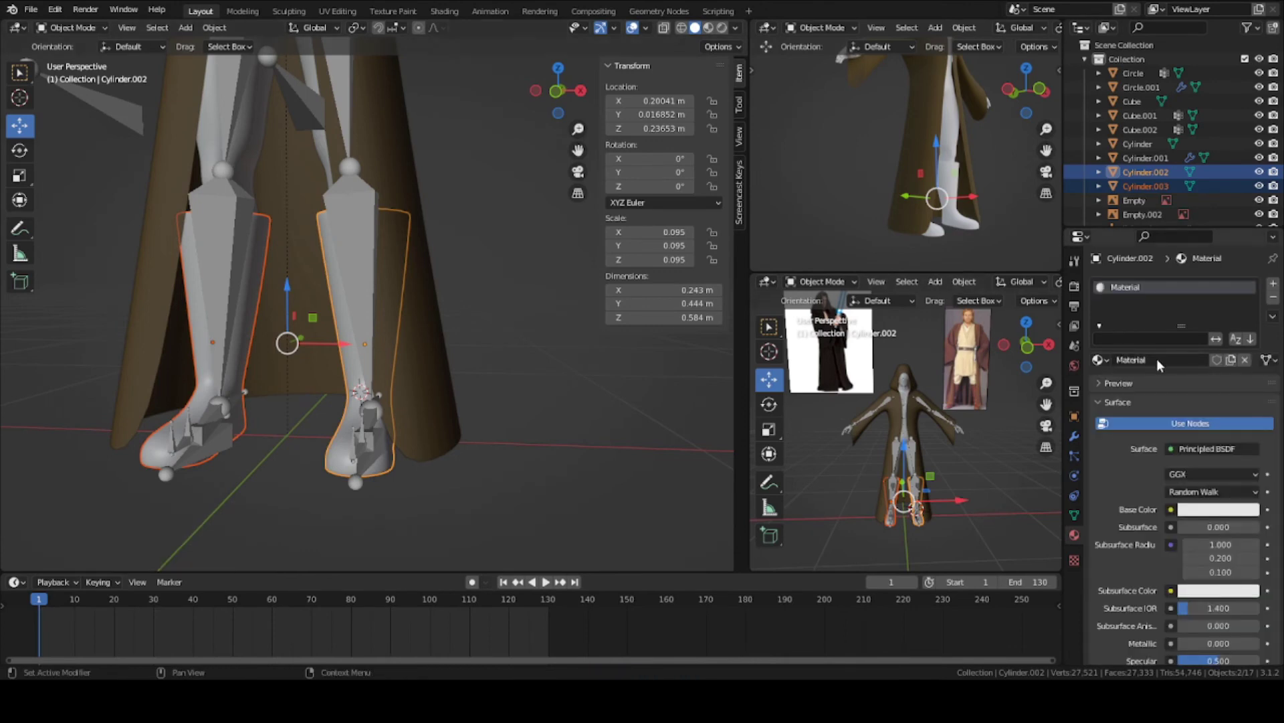
{"action": "double_click", "coordinate": [1158, 359]}
{"action": "type", "text": "bo"}
{"action": "type", "text": "own_boot"}
{"action": "key", "text": "Return"}
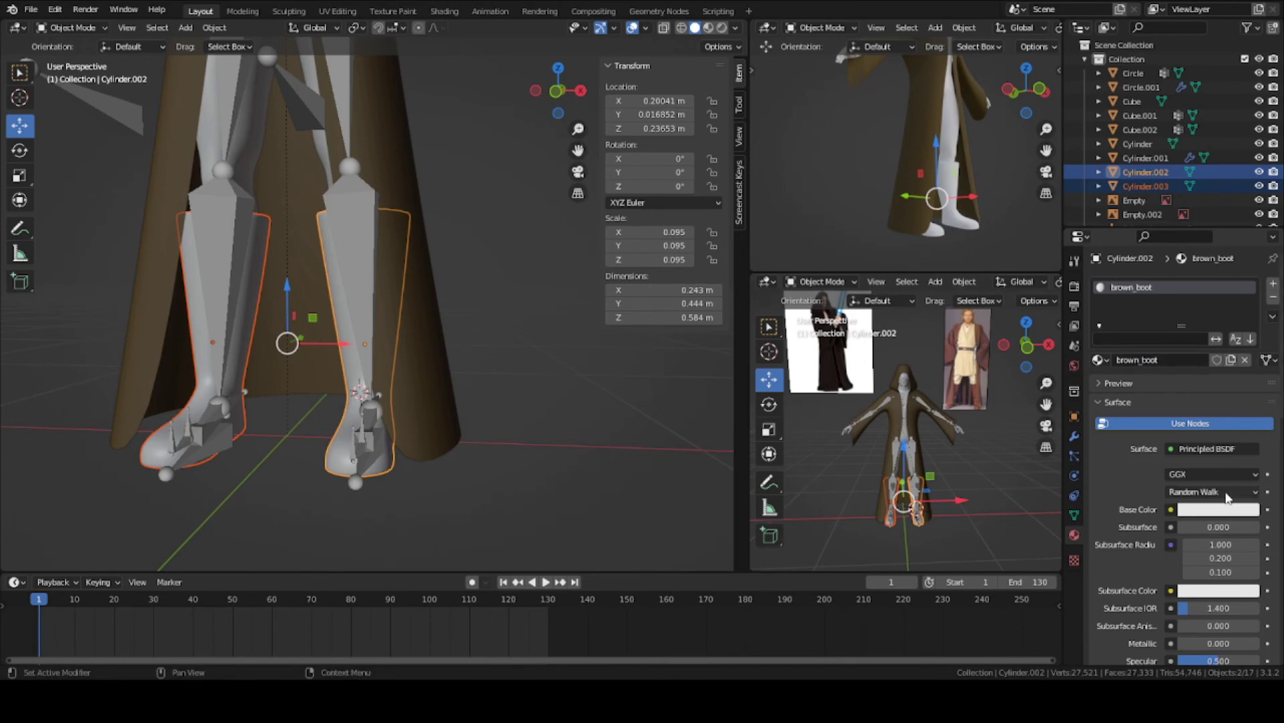
Set the brown_boot material's base color to a muted brown
{"action": "scroll", "coordinate": [1190, 456], "scroll_direction": "down", "scroll_amount": 2}
{"action": "scroll", "coordinate": [1190, 457], "scroll_direction": "down", "scroll_amount": 2}
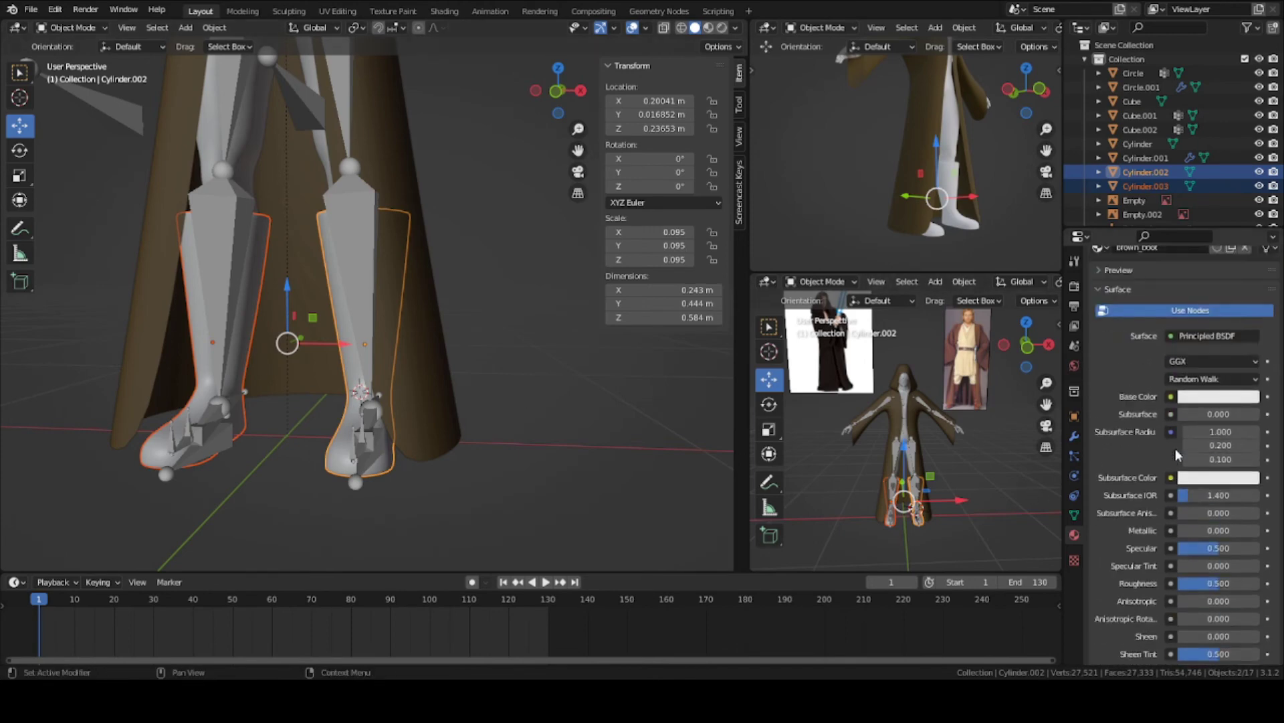
{"action": "left_click", "coordinate": [1197, 399]}
{"action": "left_click_drag", "start_coordinate": [1248, 237], "coordinate": [1176, 265]}
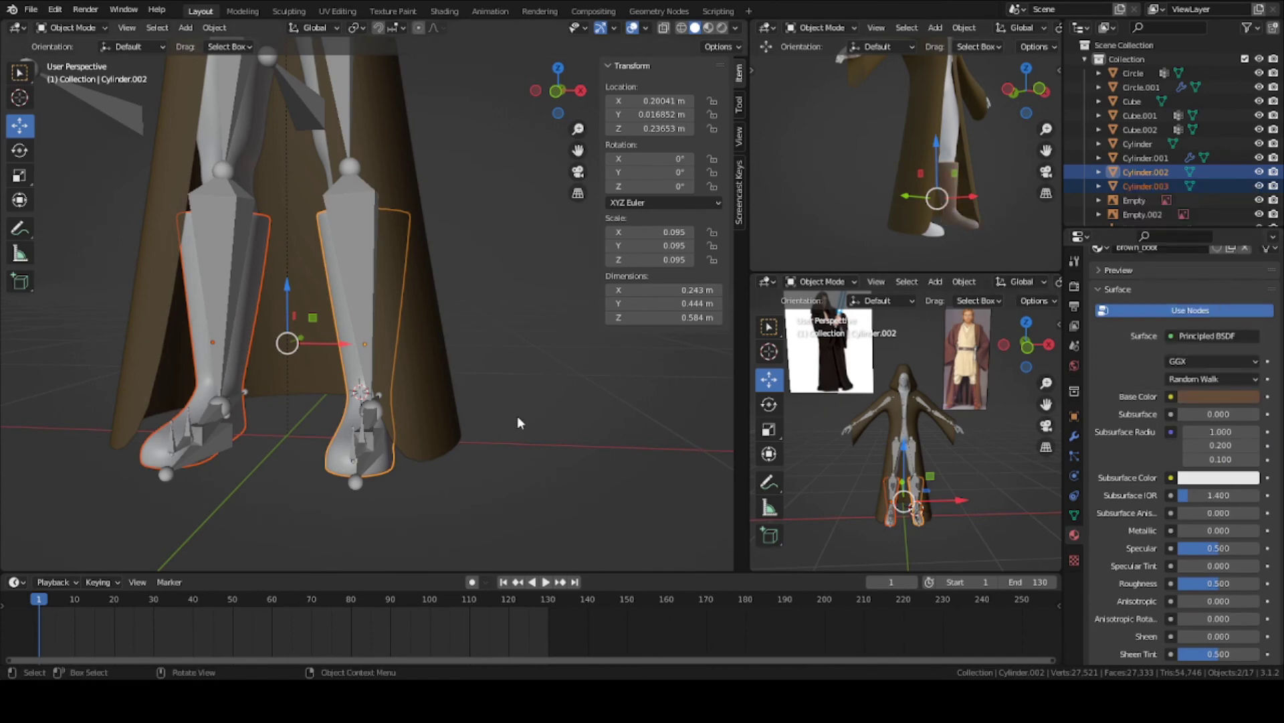
{"action": "scroll", "coordinate": [1178, 512], "scroll_direction": "down", "scroll_amount": 10}
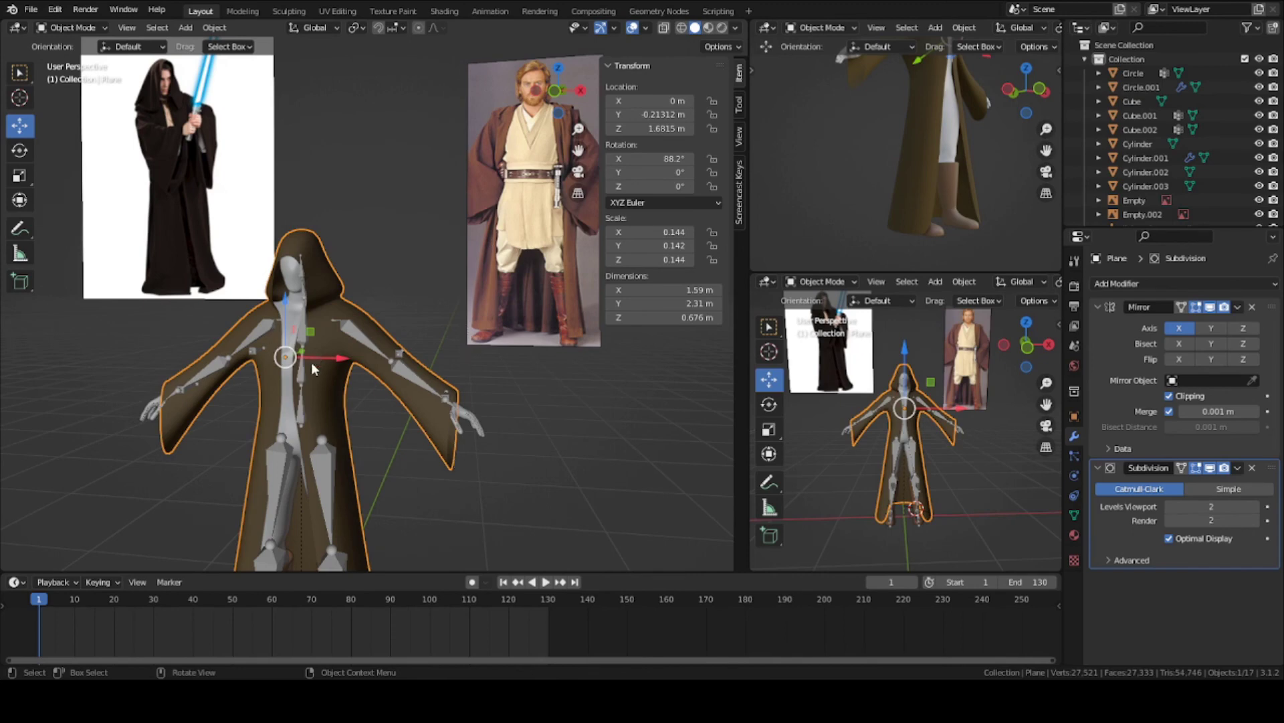
{"action": "scroll", "coordinate": [427, 244], "scroll_direction": "up", "scroll_amount": 8}
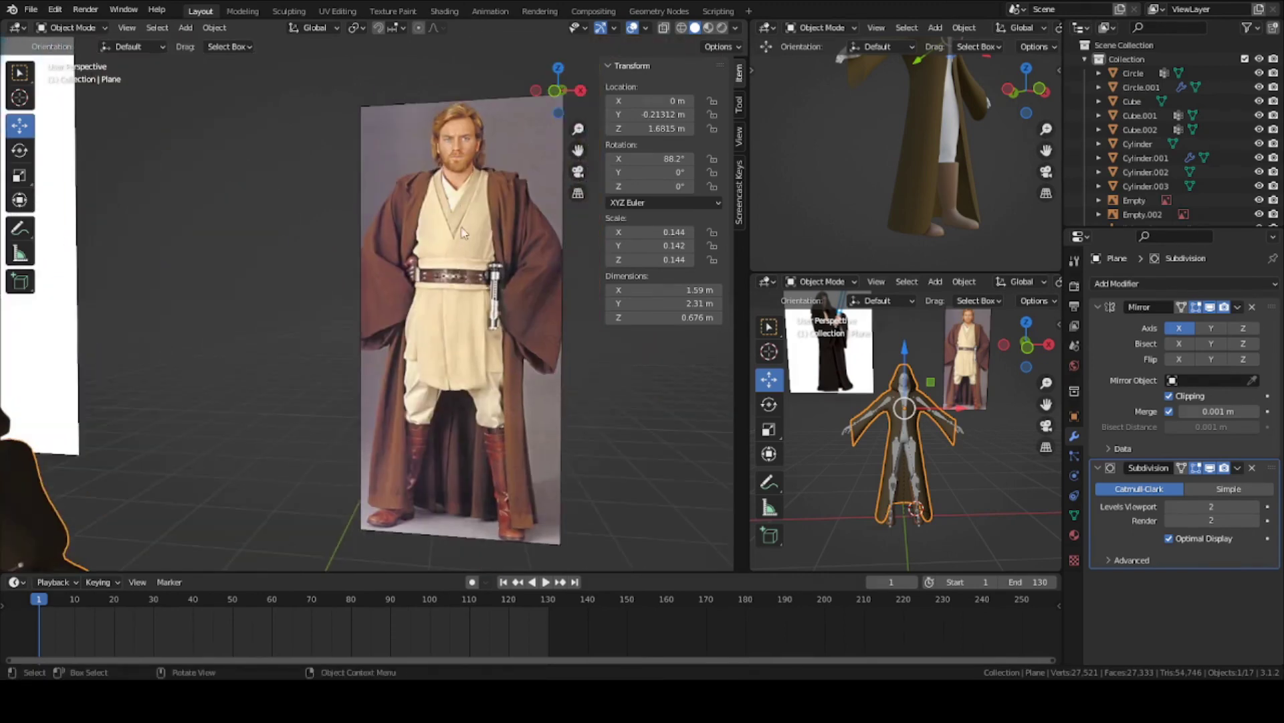
{"action": "scroll", "coordinate": [465, 324], "scroll_direction": "down", "scroll_amount": 7}
{"action": "scroll", "coordinate": [435, 356], "scroll_direction": "up", "scroll_amount": 1}
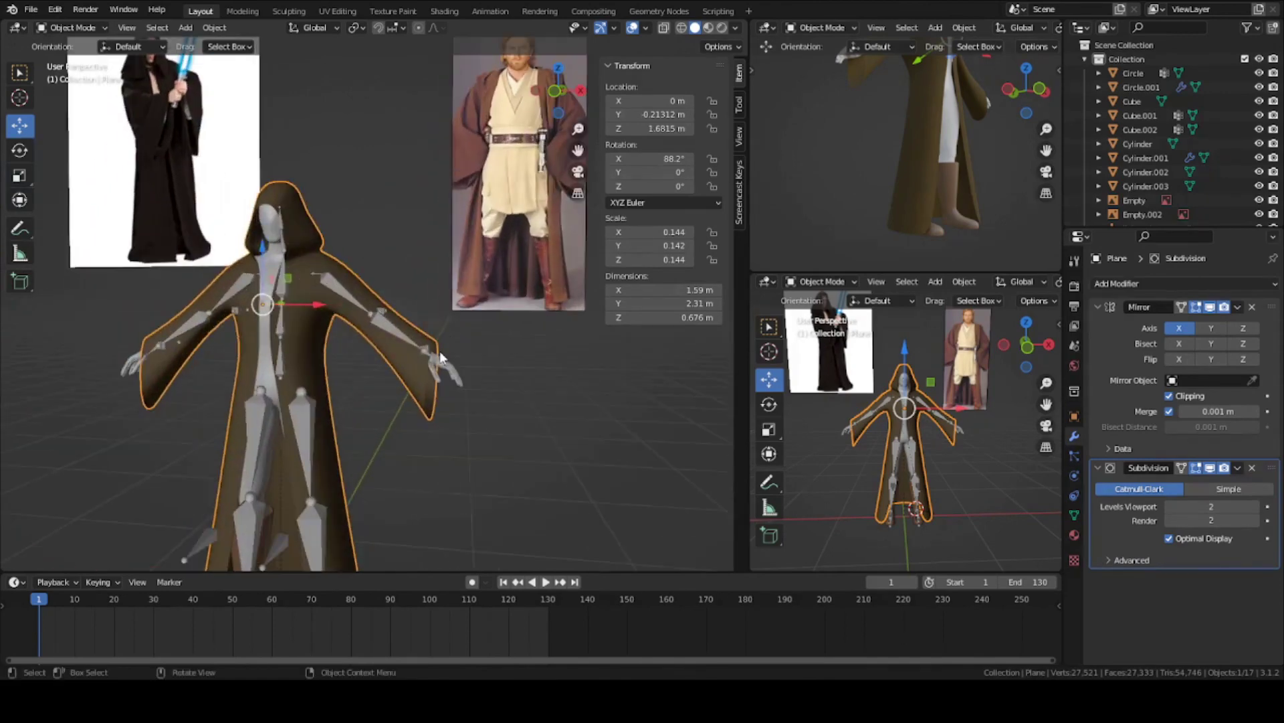